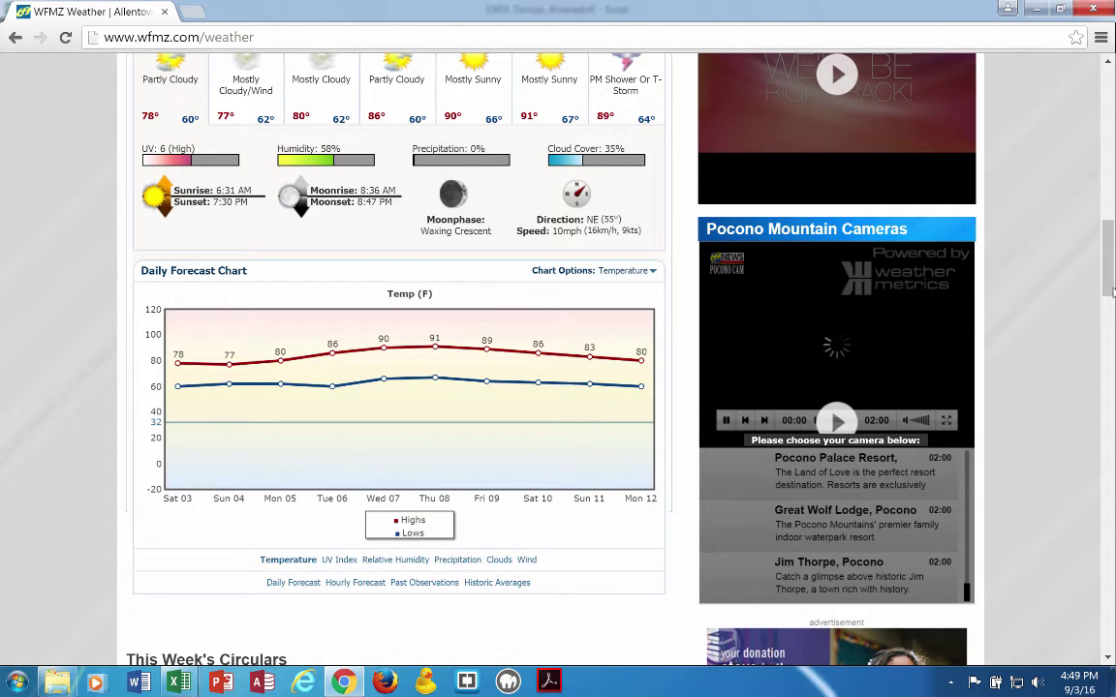
# Bring up the completed temperatures workbook with its table and chart in Excel.
pyautogui.moveTo(1107, 254); pyautogui.dragTo(1104, 325)
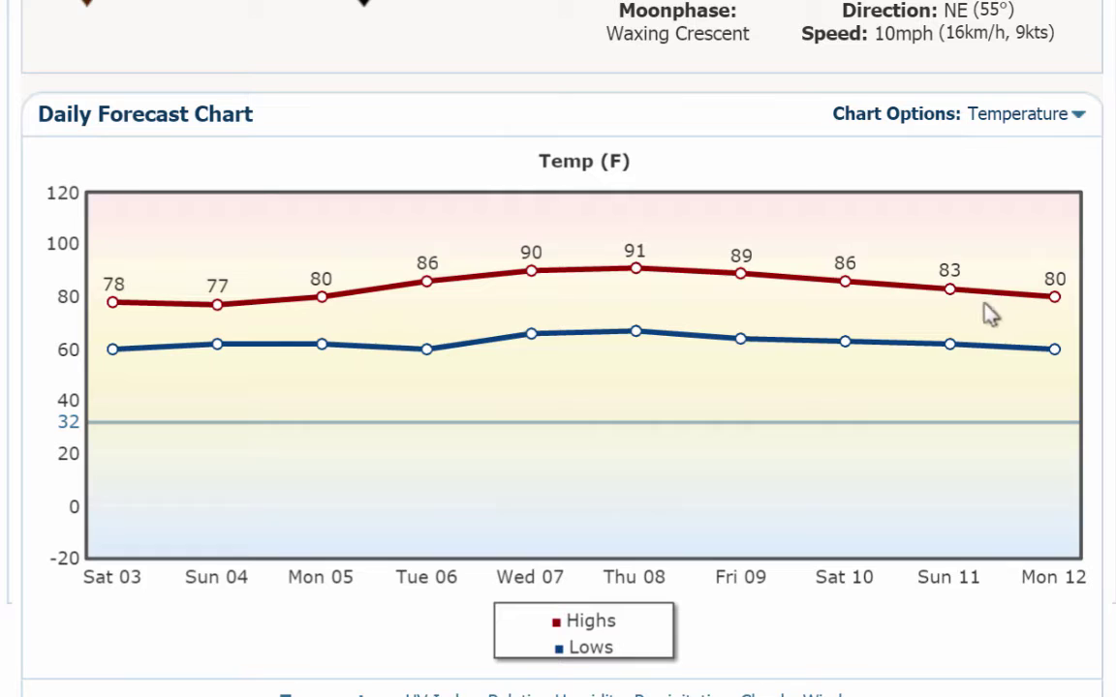
pyautogui.moveTo(104, 355)
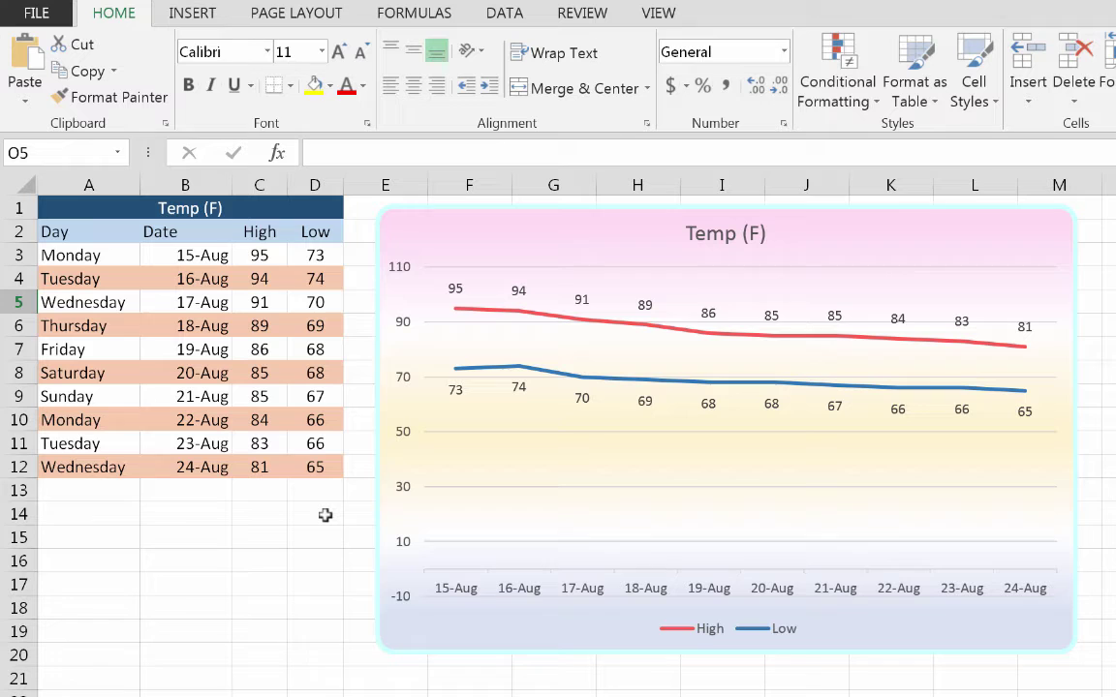
# Create a blank workbook from the File menu's New page.
pyautogui.click(40, 12)
pyautogui.click(44, 111)
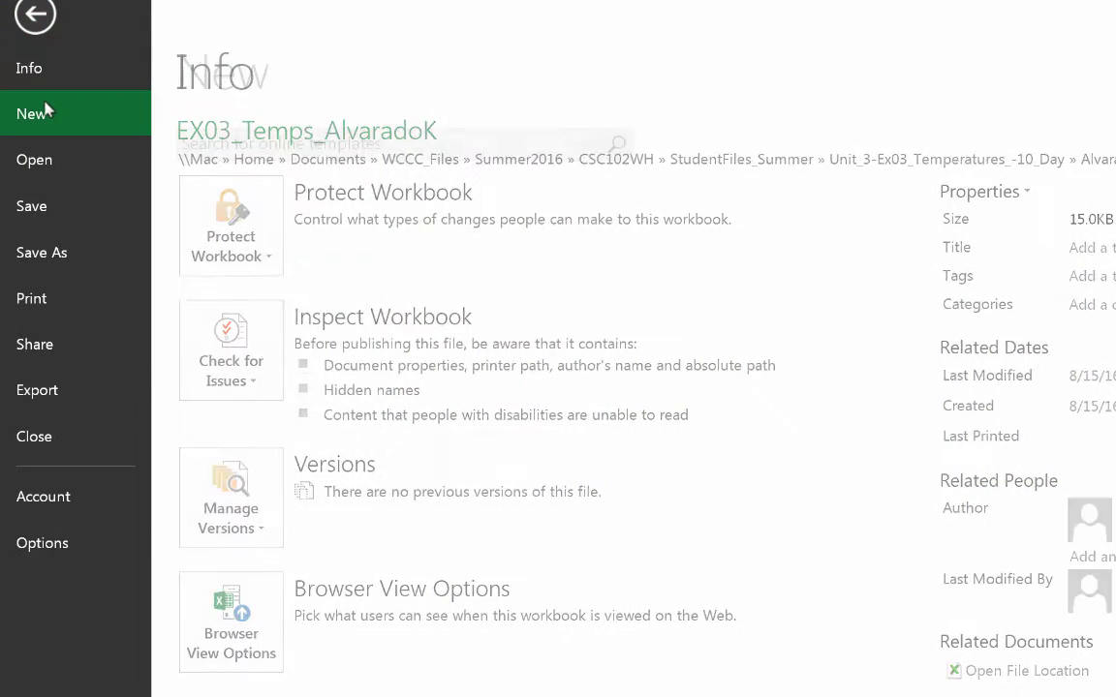
pyautogui.click(272, 296)
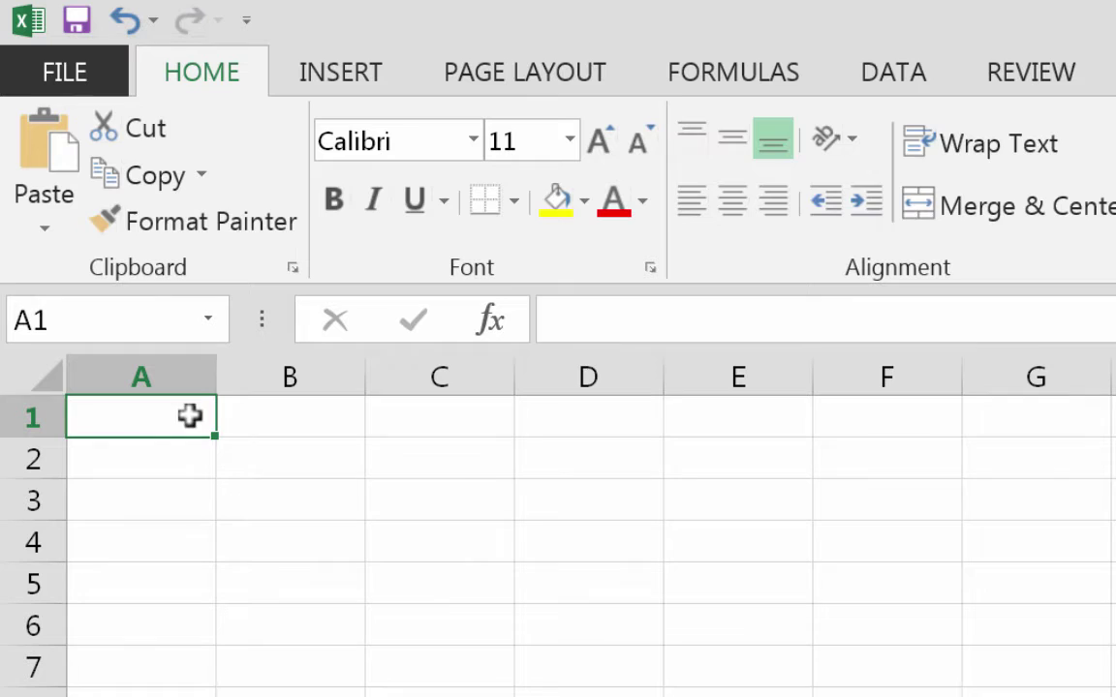
# Type the title 'Temp (F)' into cell A1.
pyautogui.write('Temp ')
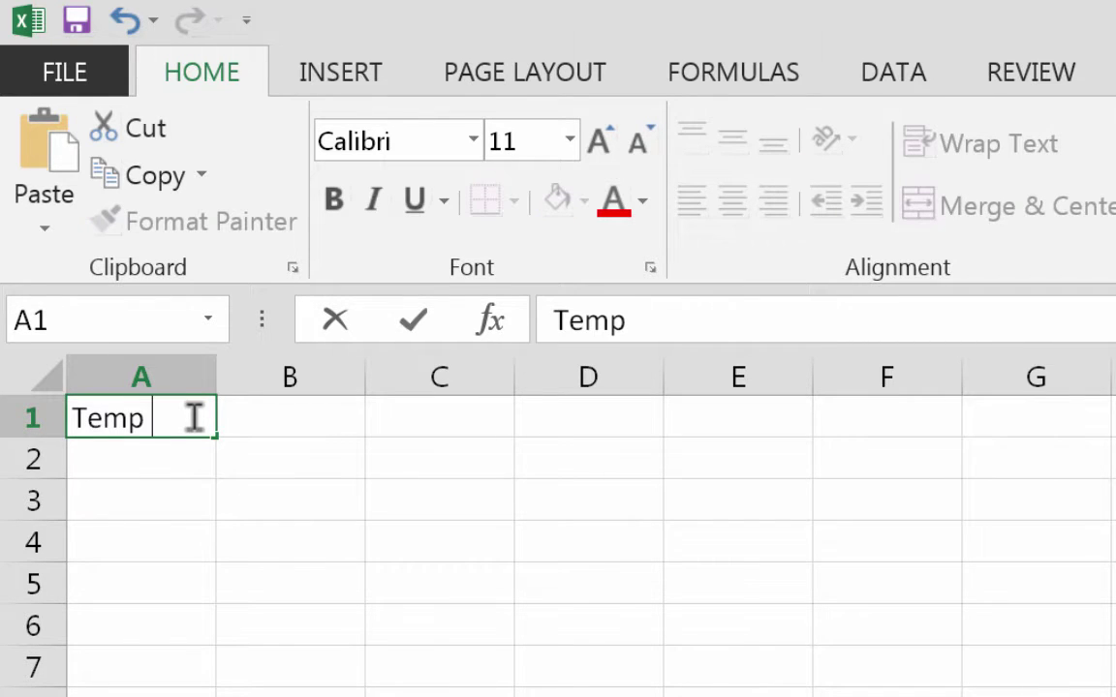
pyautogui.write('(F)')
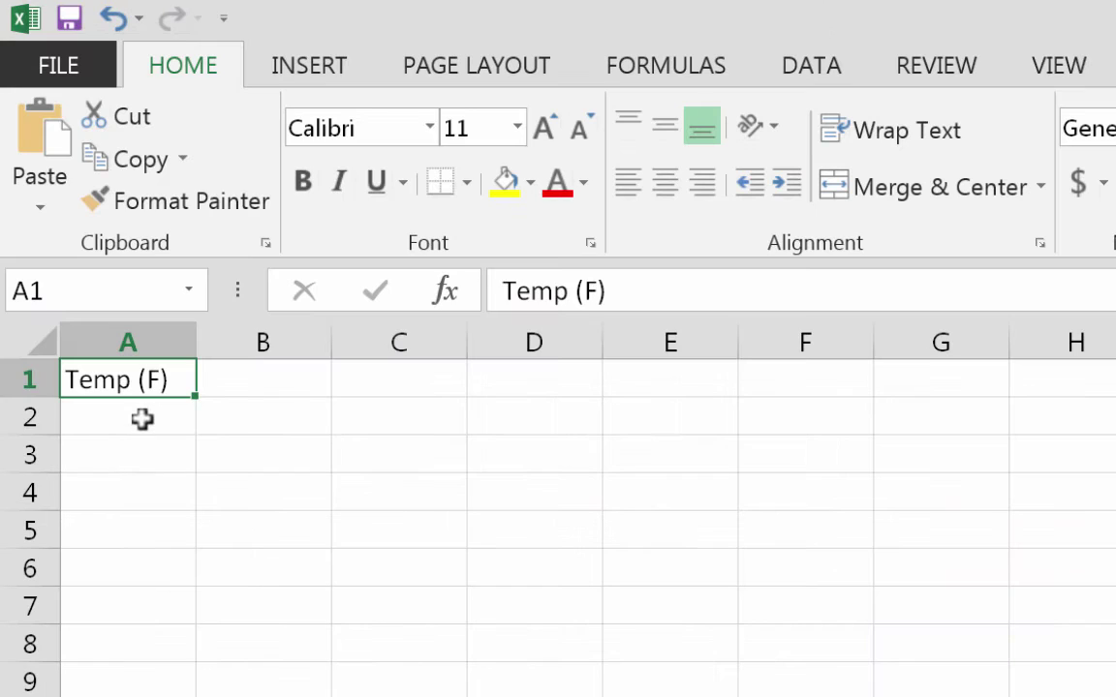
# Enter the headings Day, Date, High and Low in cells A2 through D2.
pyautogui.click(147, 414)
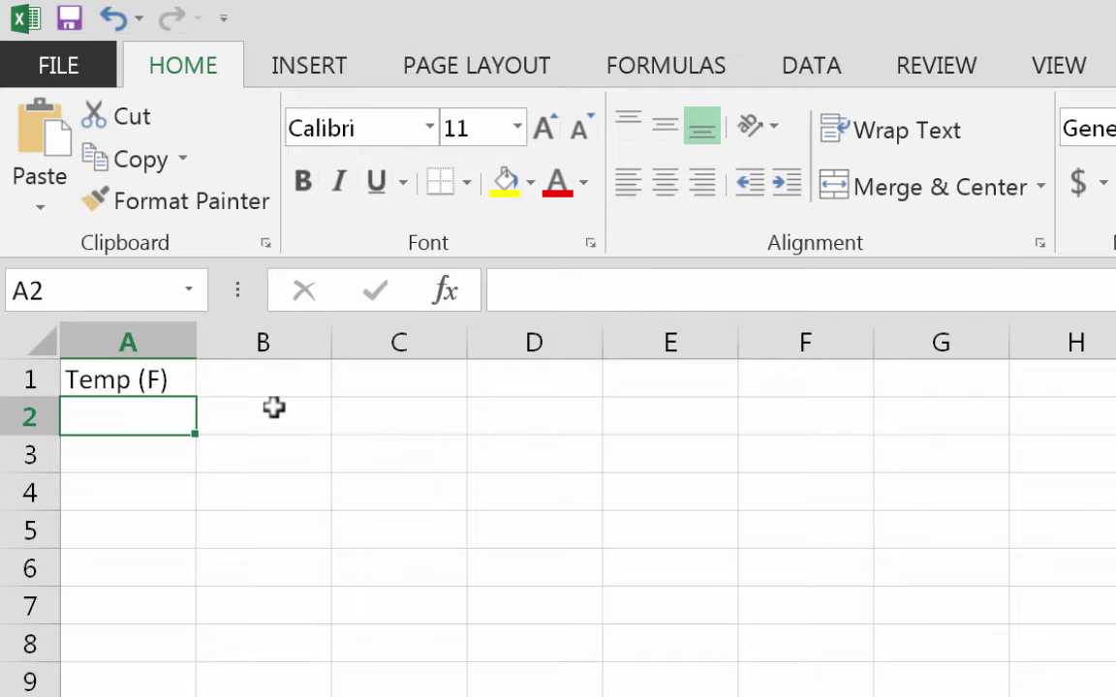
pyautogui.write('Day')
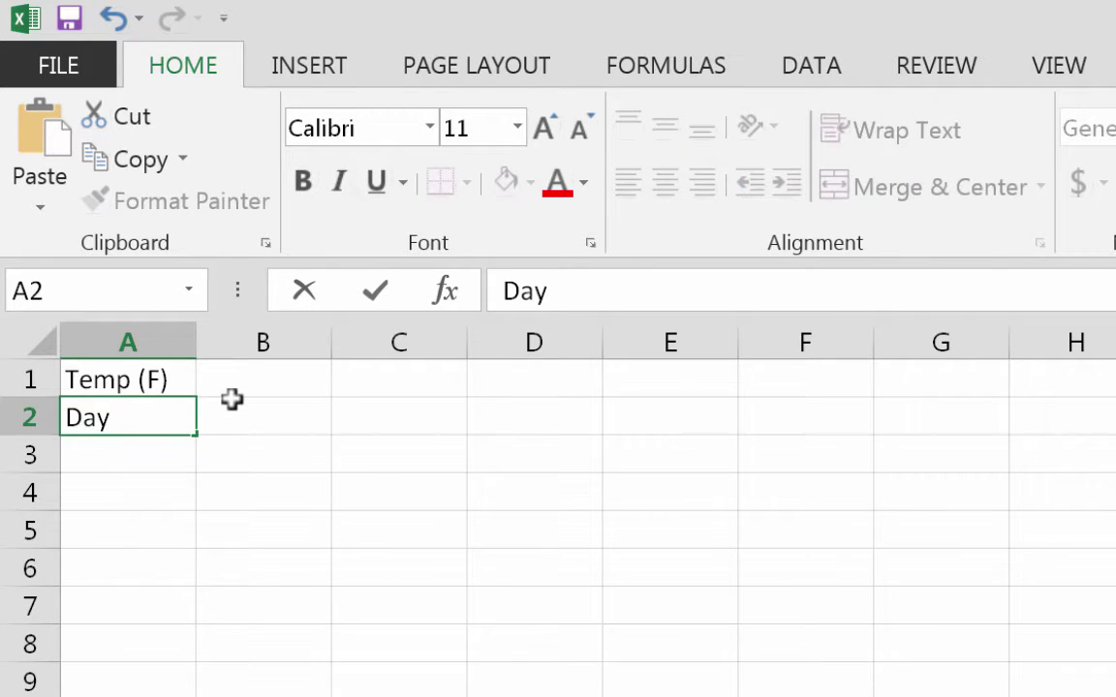
pyautogui.press('Tab')
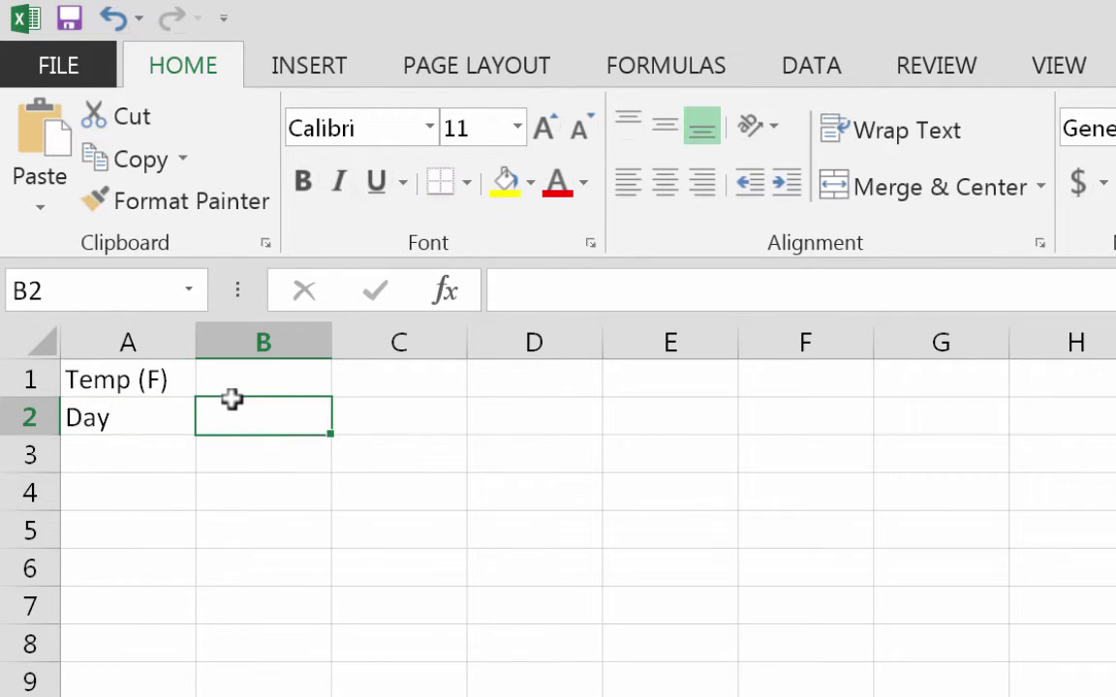
pyautogui.write('Date')
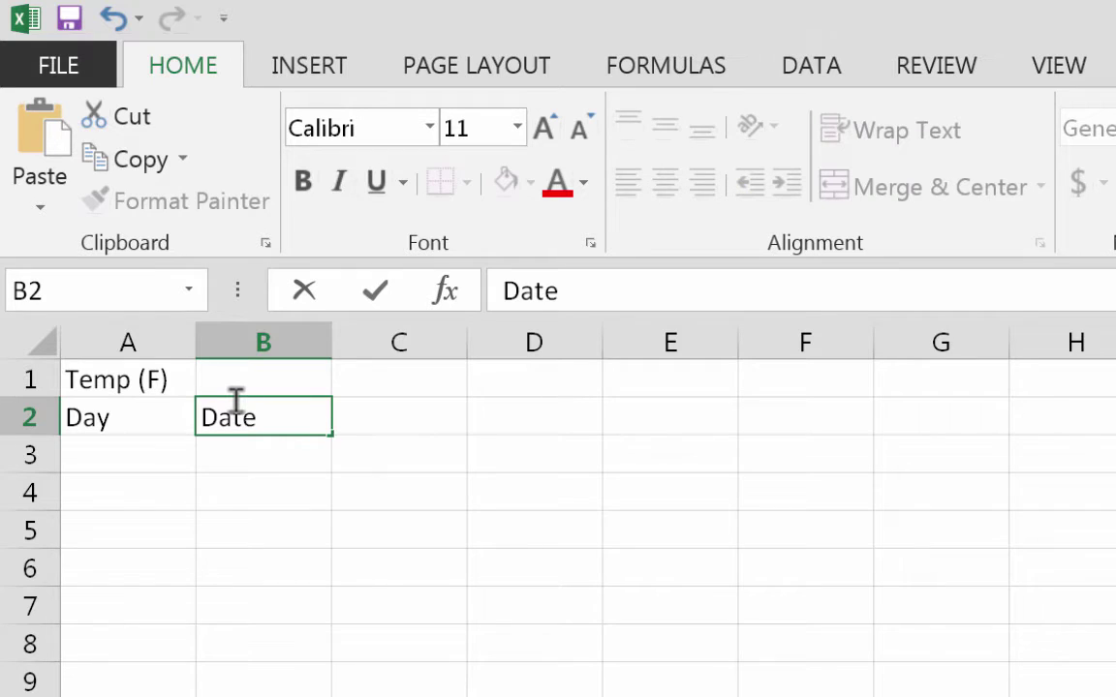
pyautogui.press('Tab')
pyautogui.write('High')
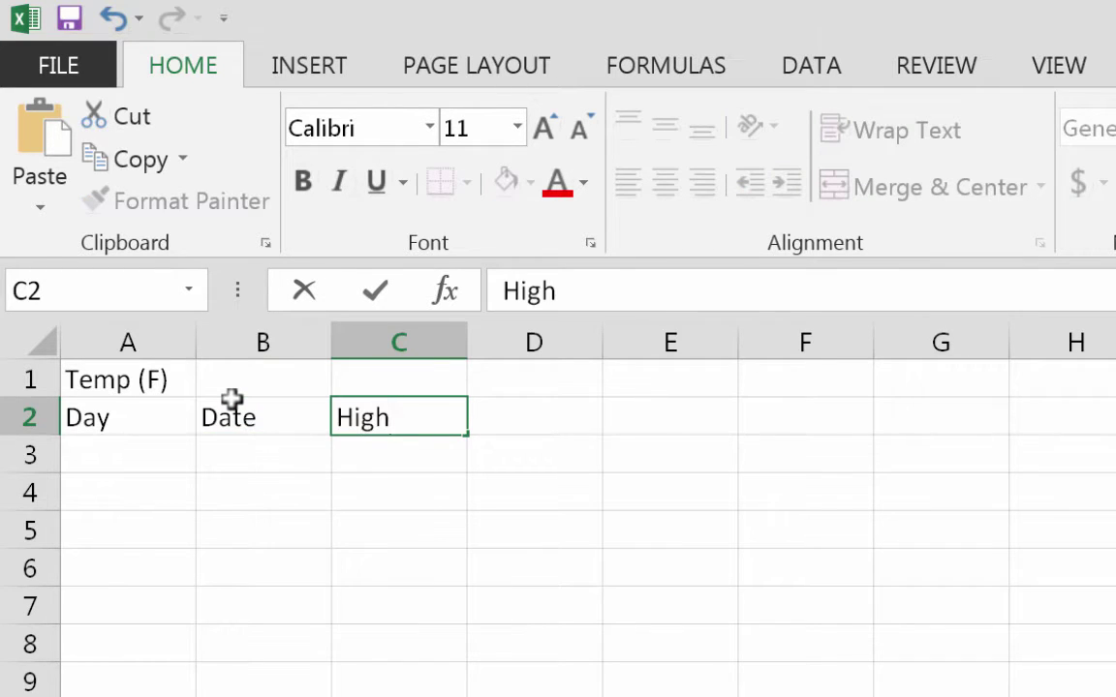
pyautogui.press('Tab')
pyautogui.write('Low')
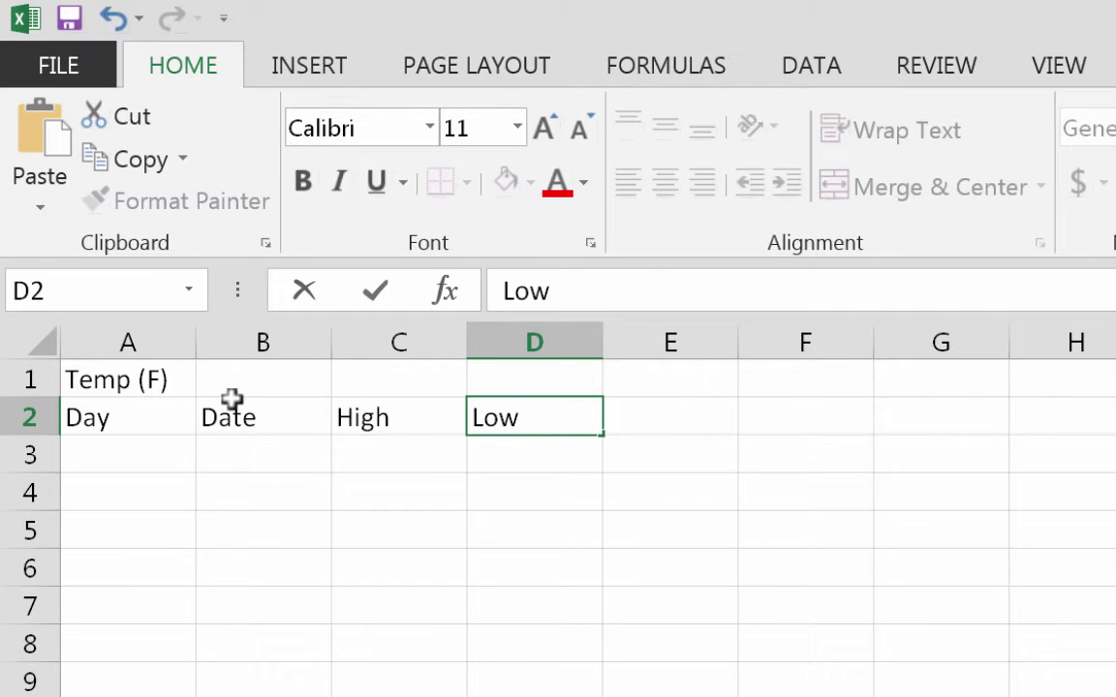
pyautogui.click(152, 449)
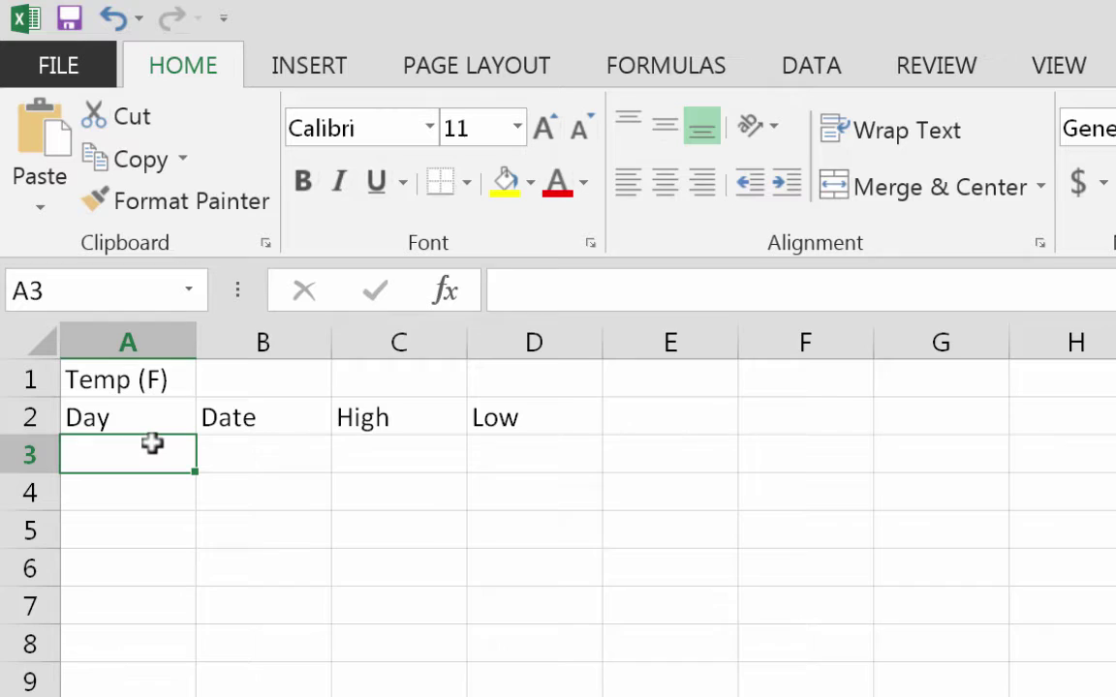
# Enter Saturday in A3 and the date September 3, 2016 in B3.
pyautogui.write('Sa')
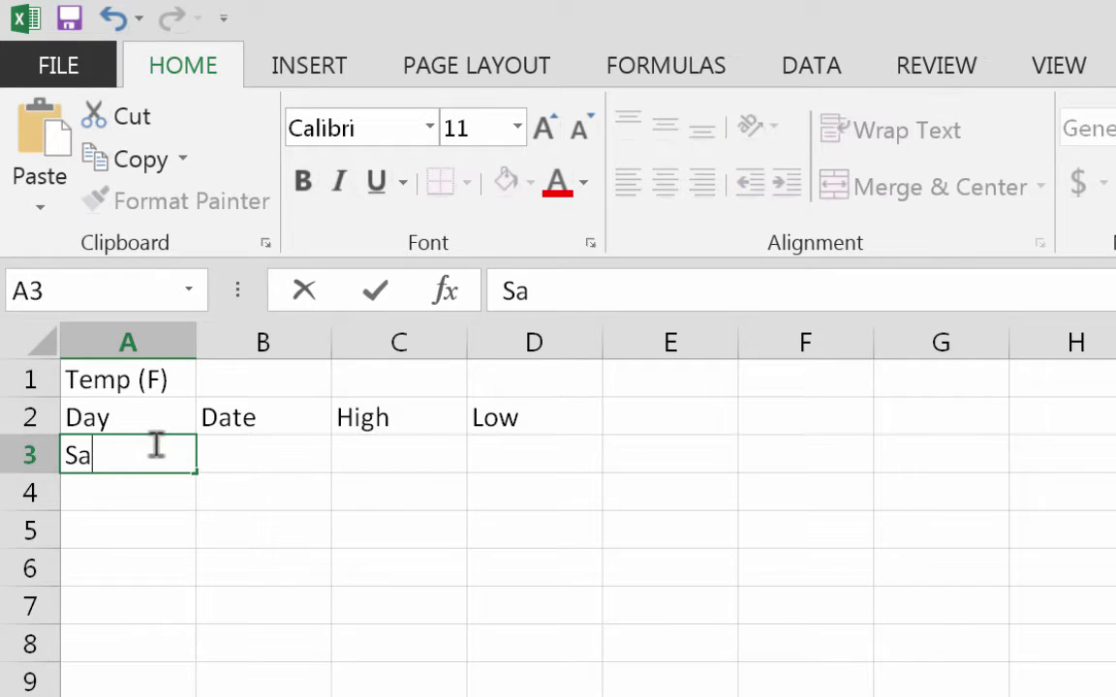
pyautogui.write('turday')
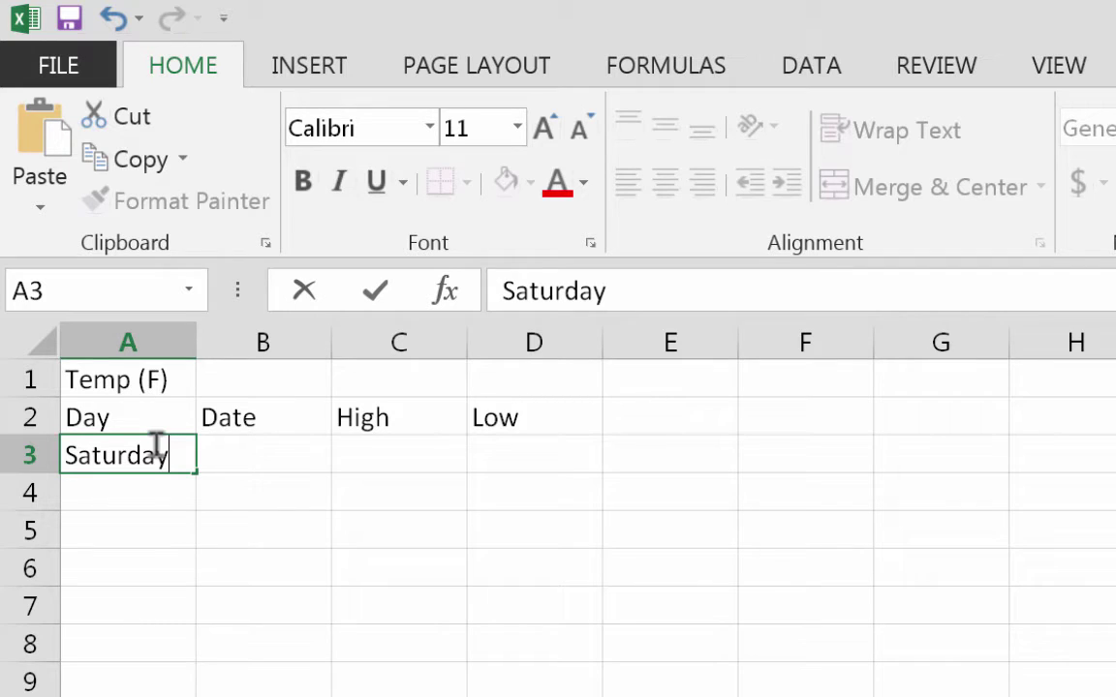
pyautogui.press('Tab')
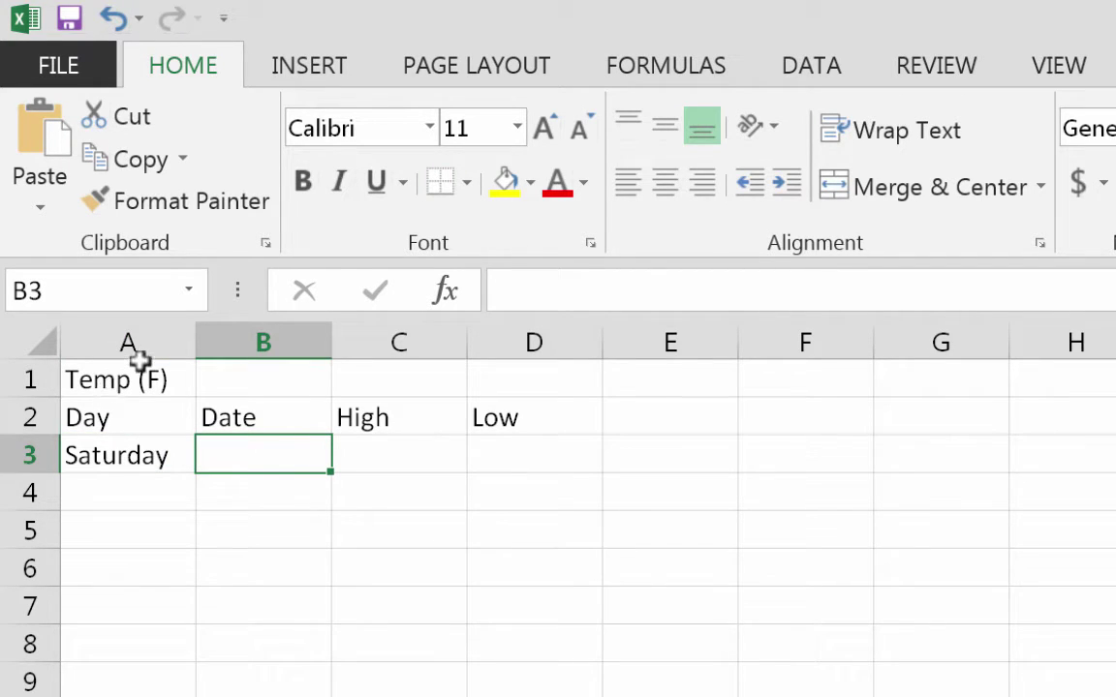
pyautogui.click(541, 282)
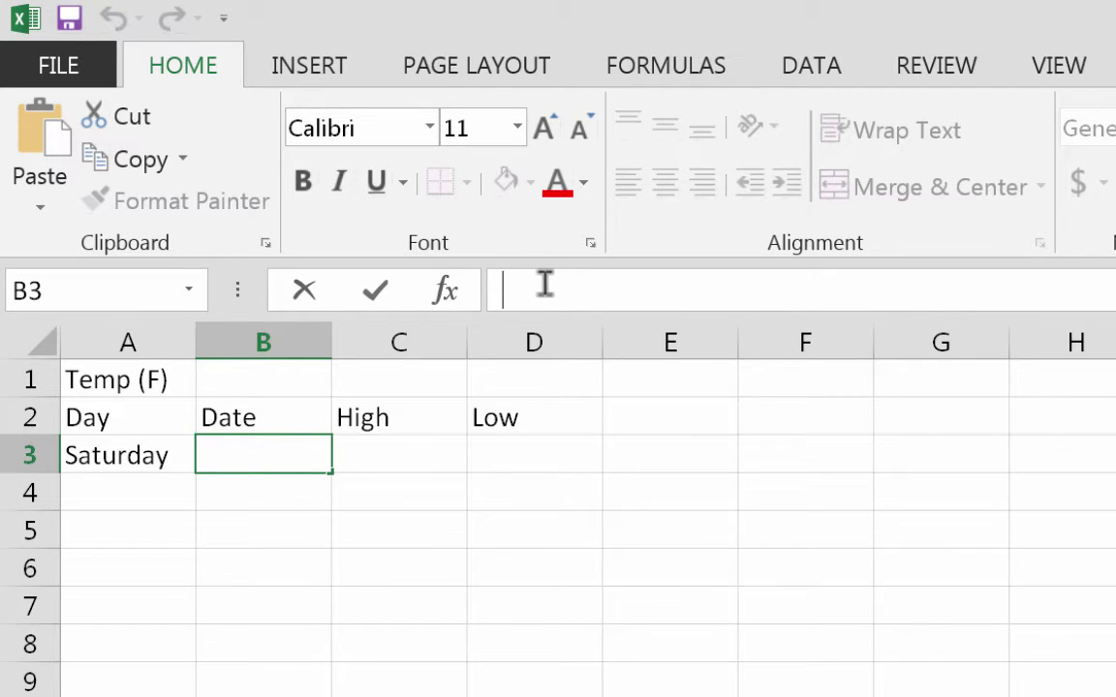
pyautogui.write('Satur')
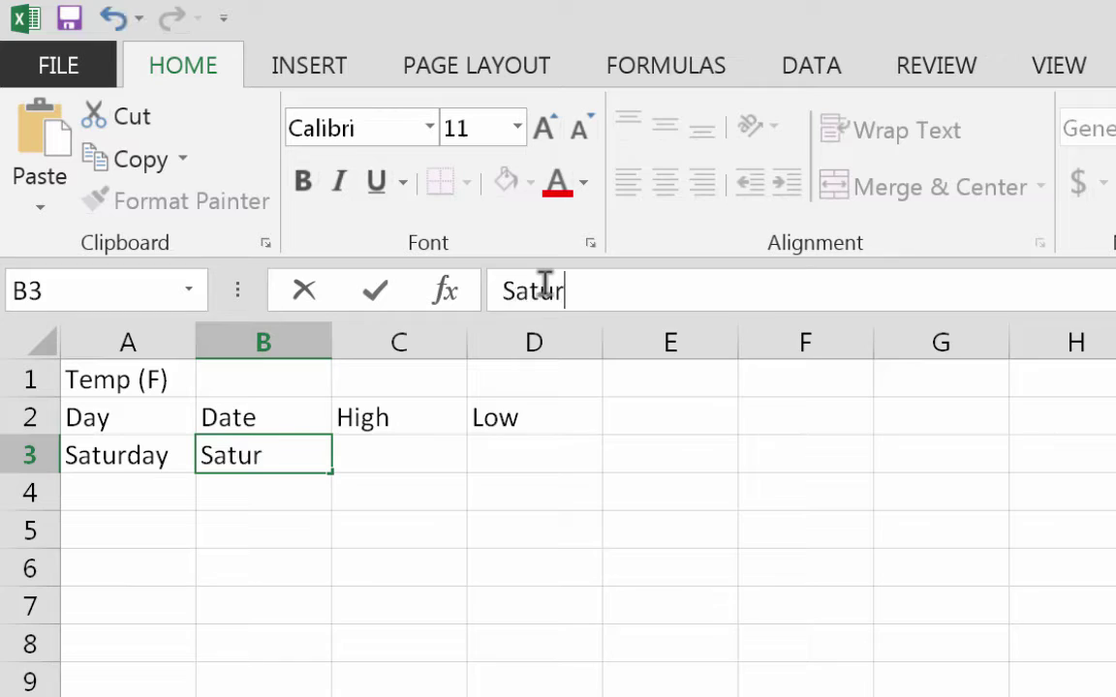
pyautogui.write('day, ')
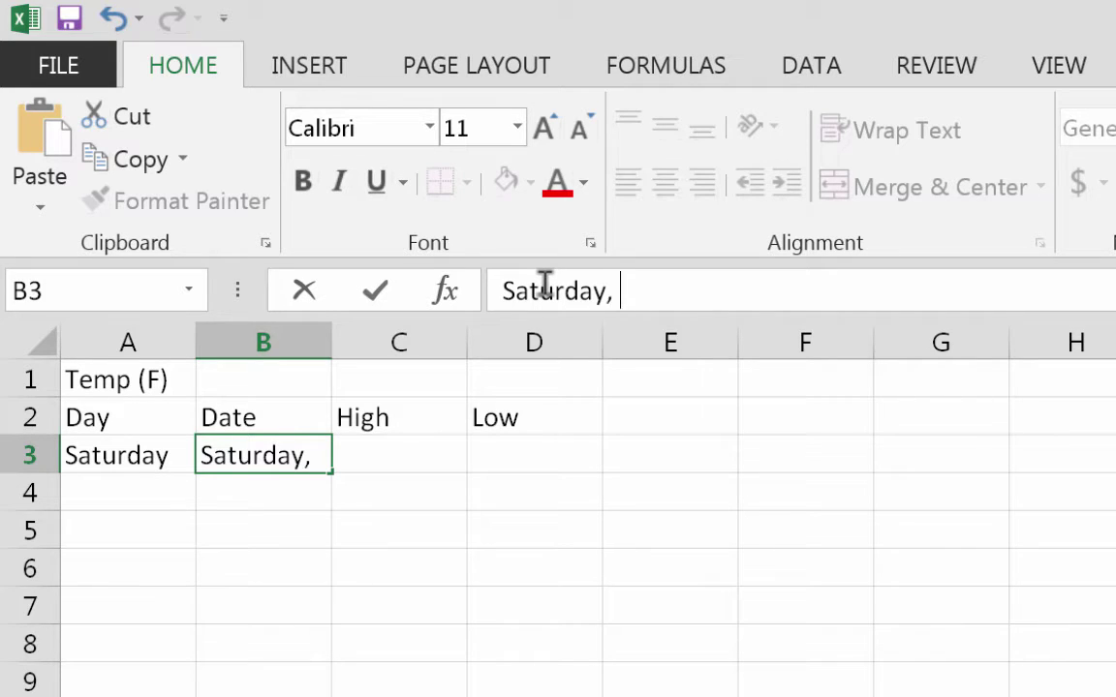
pyautogui.write('Sept')
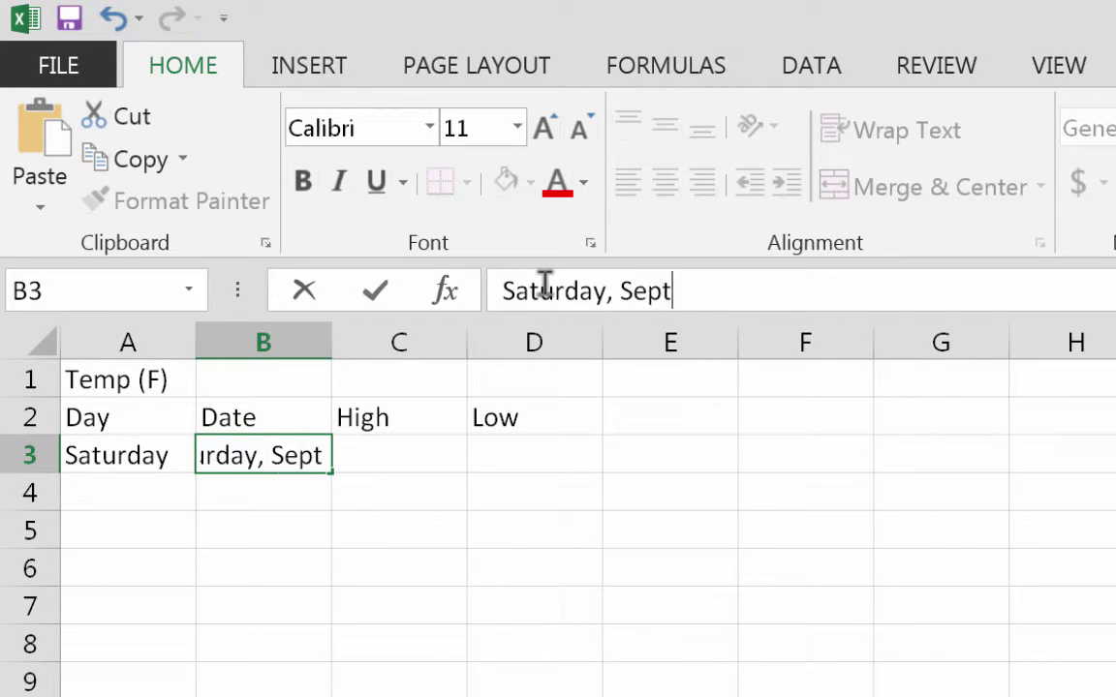
pyautogui.write('ember ')
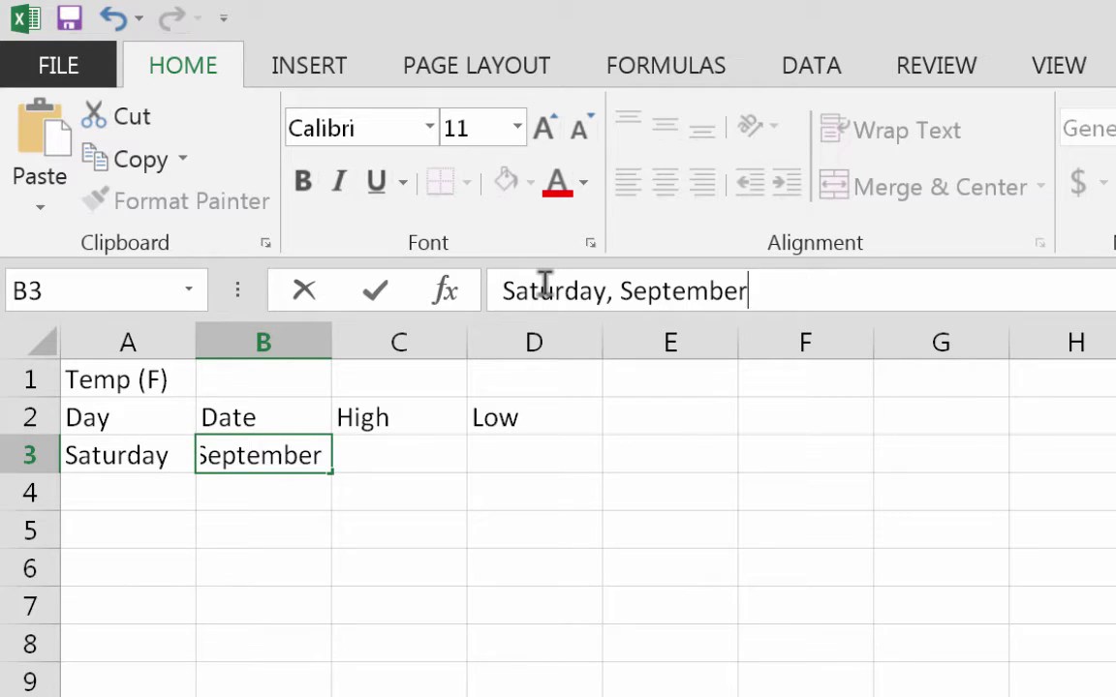
pyautogui.write('3,')
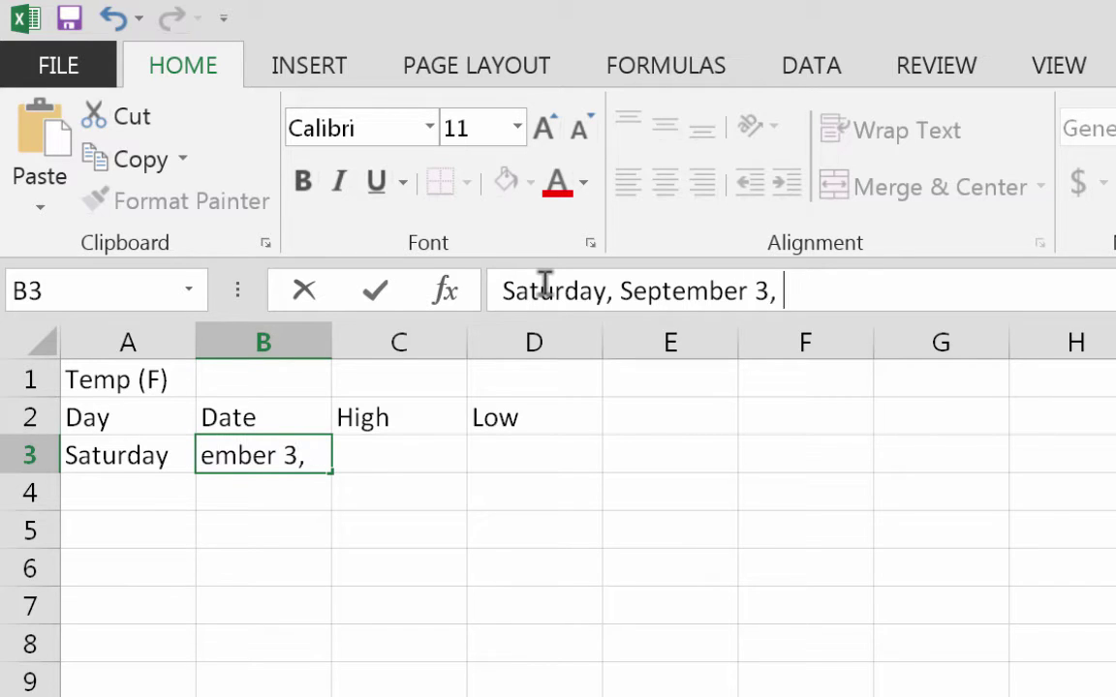
pyautogui.write('2016')
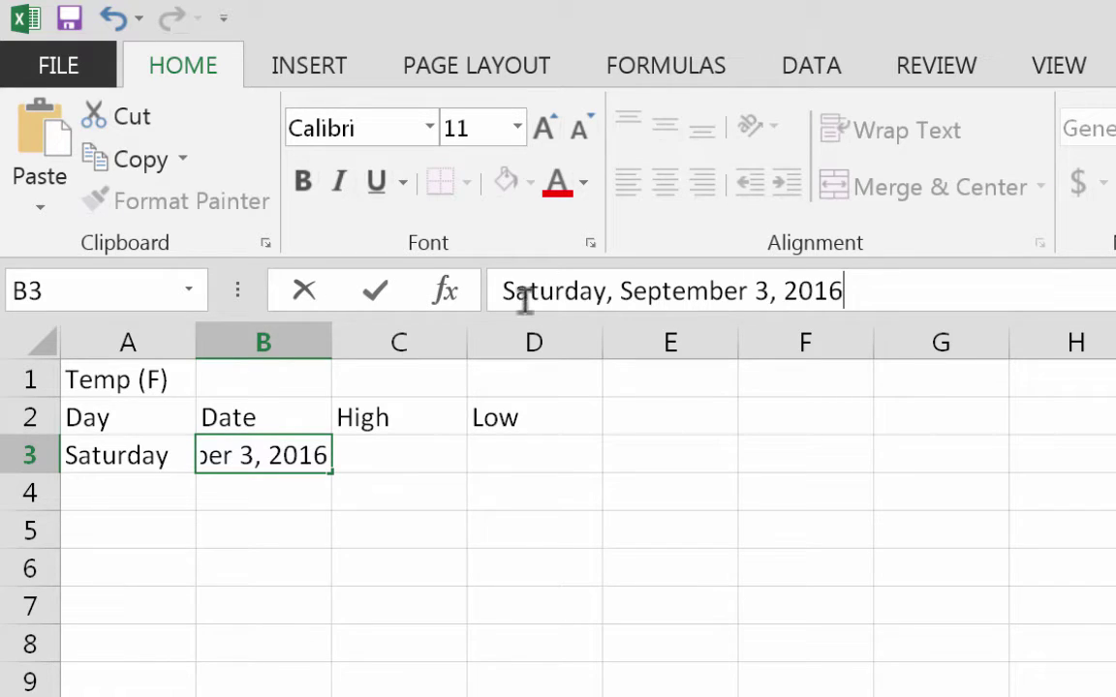
pyautogui.moveTo(623, 284); pyautogui.dragTo(503, 264)
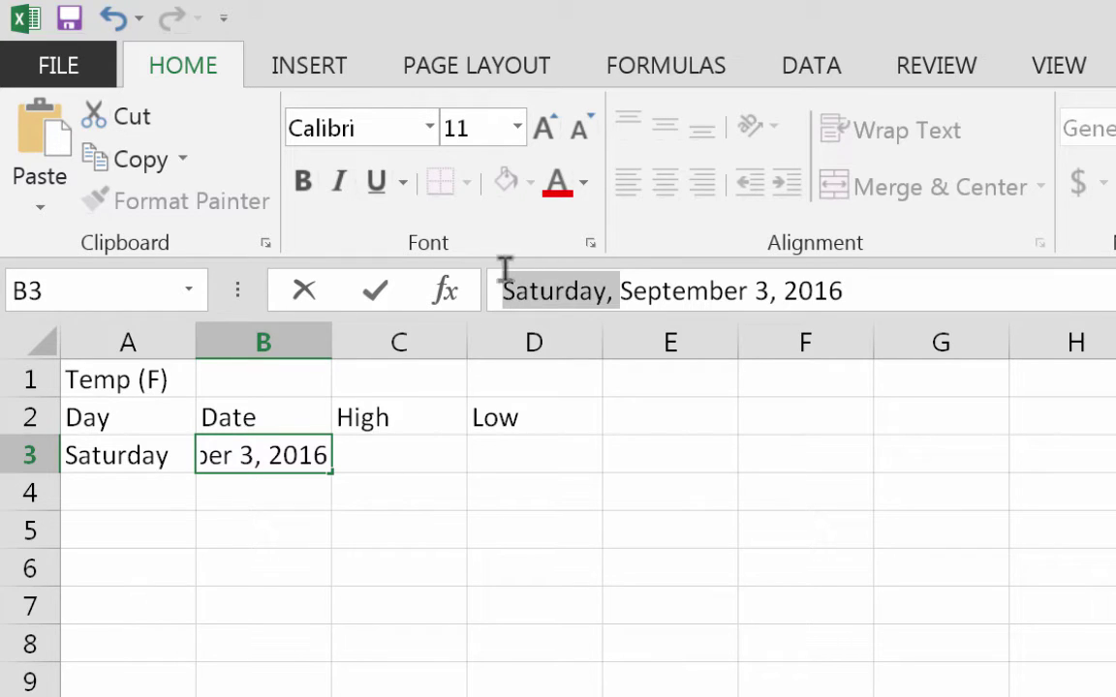
pyautogui.press('Delete')
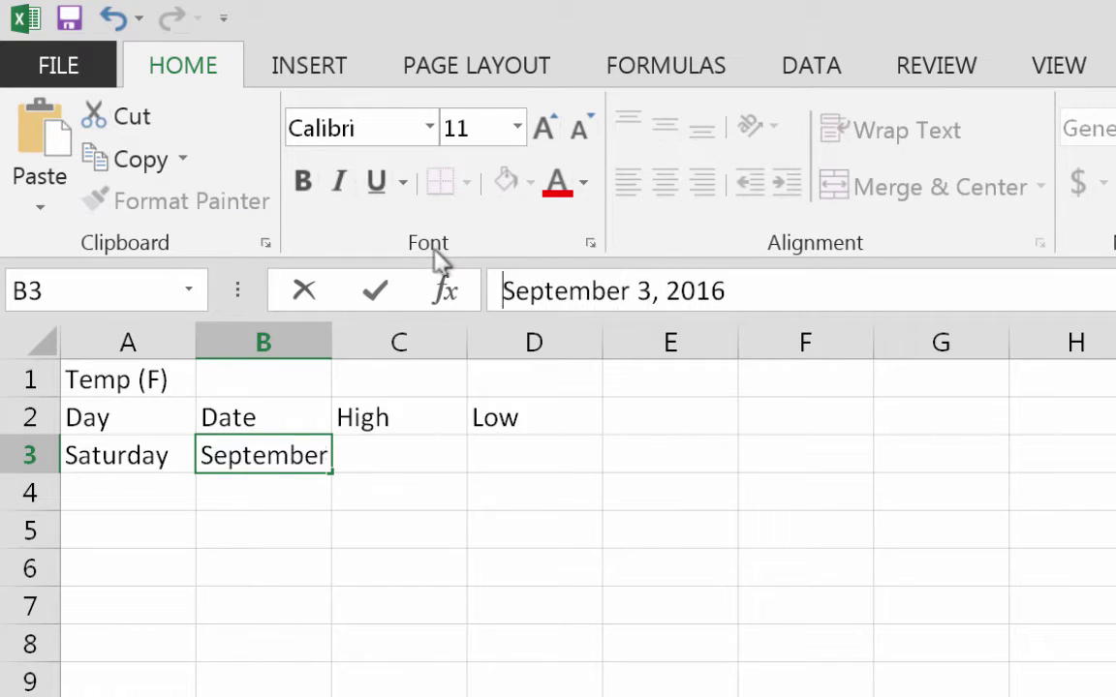
pyautogui.press('Return')
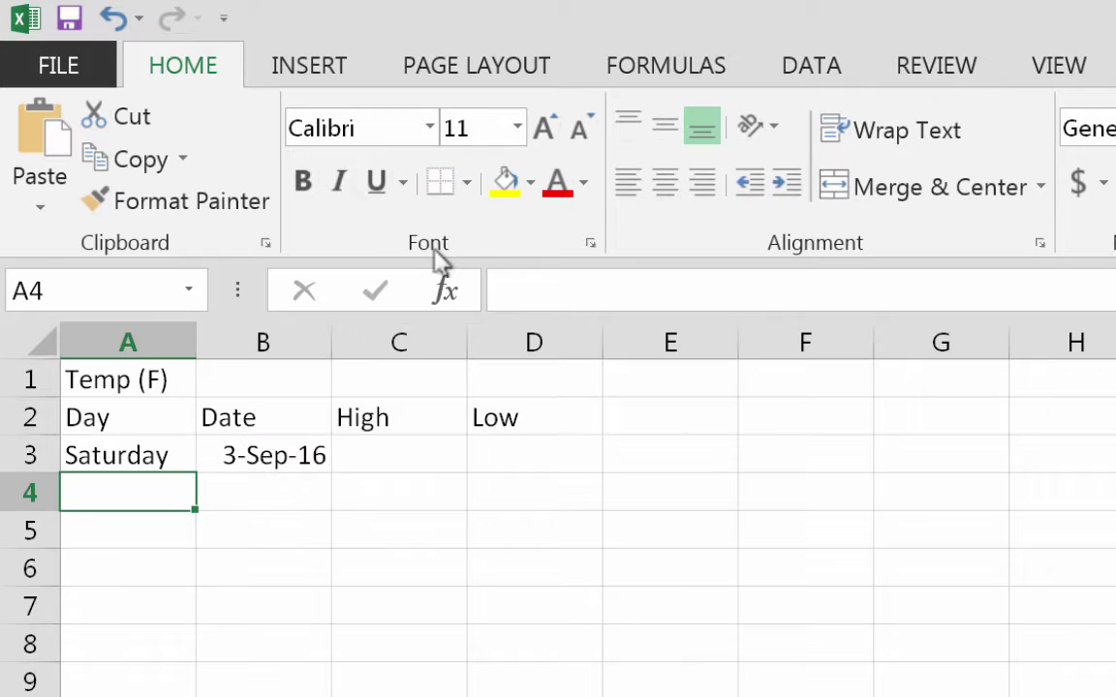
# Give B3 the 14-Mar date format so it shows 3-Sep.
pyautogui.click(263, 457)
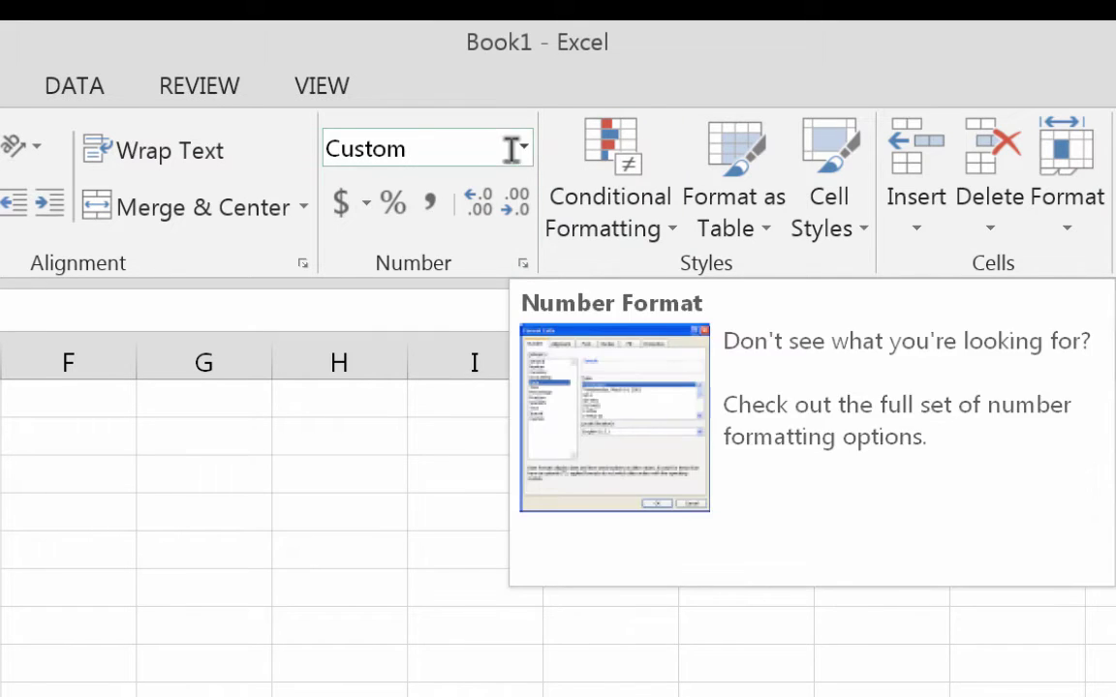
pyautogui.click(522, 149)
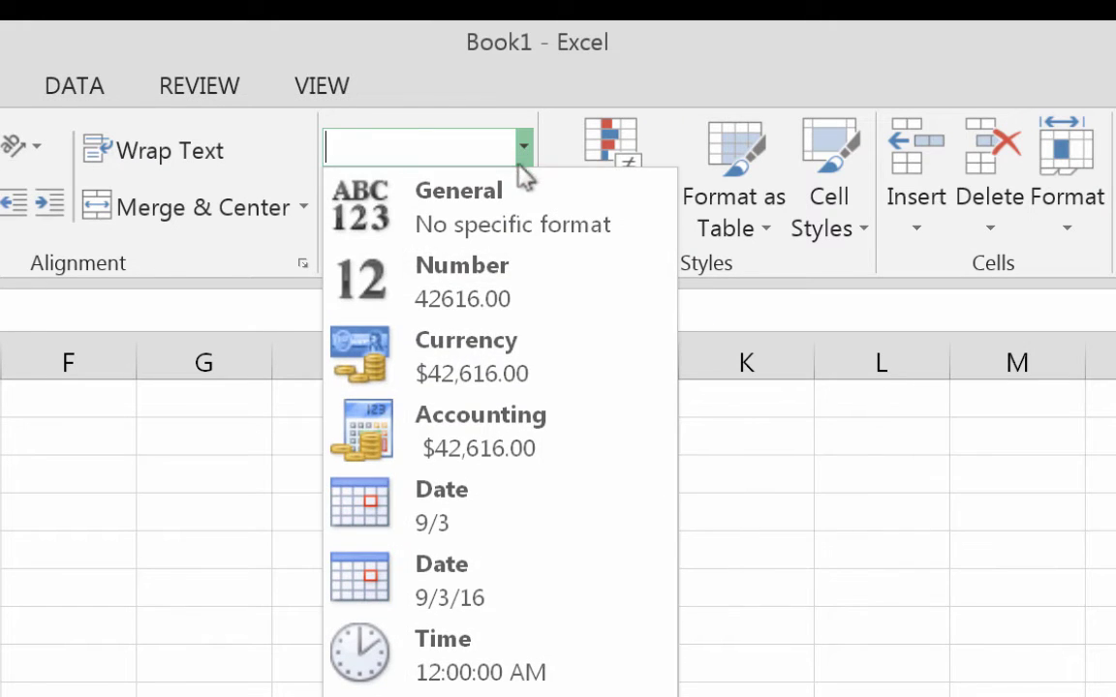
pyautogui.click(459, 509)
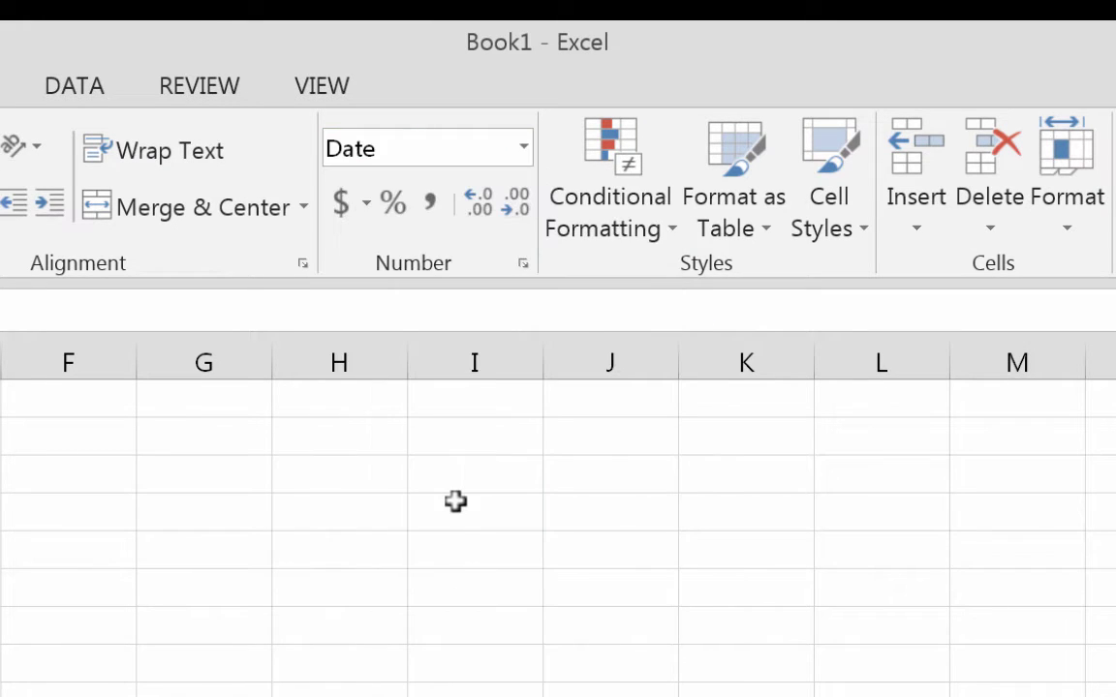
pyautogui.click(523, 268)
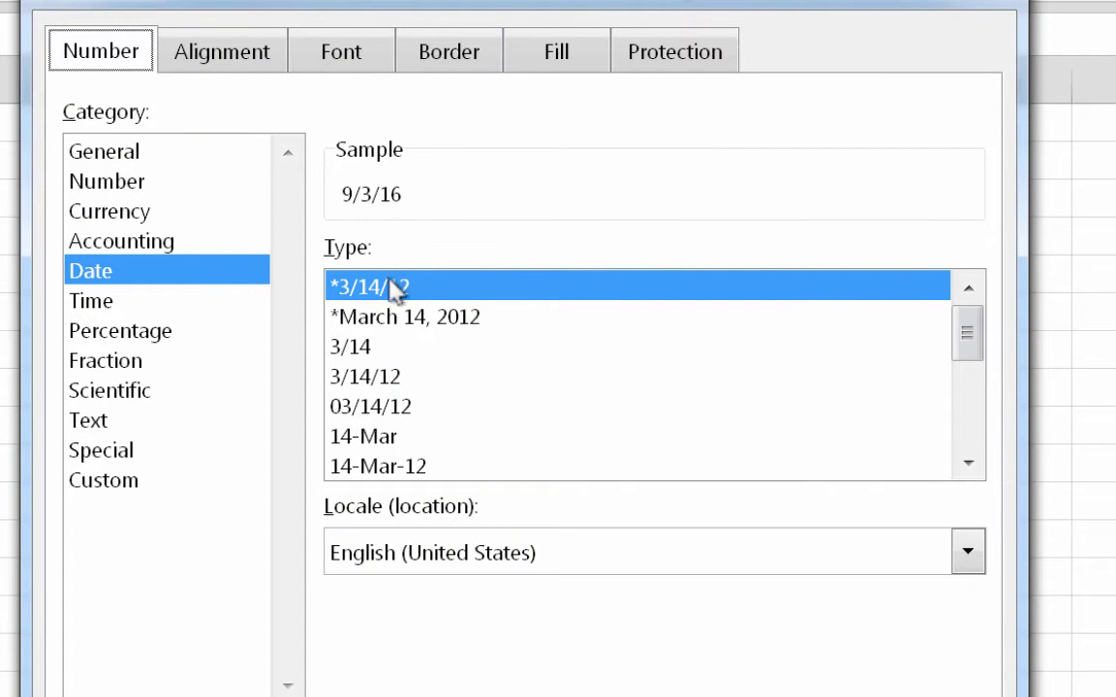
pyautogui.click(386, 440)
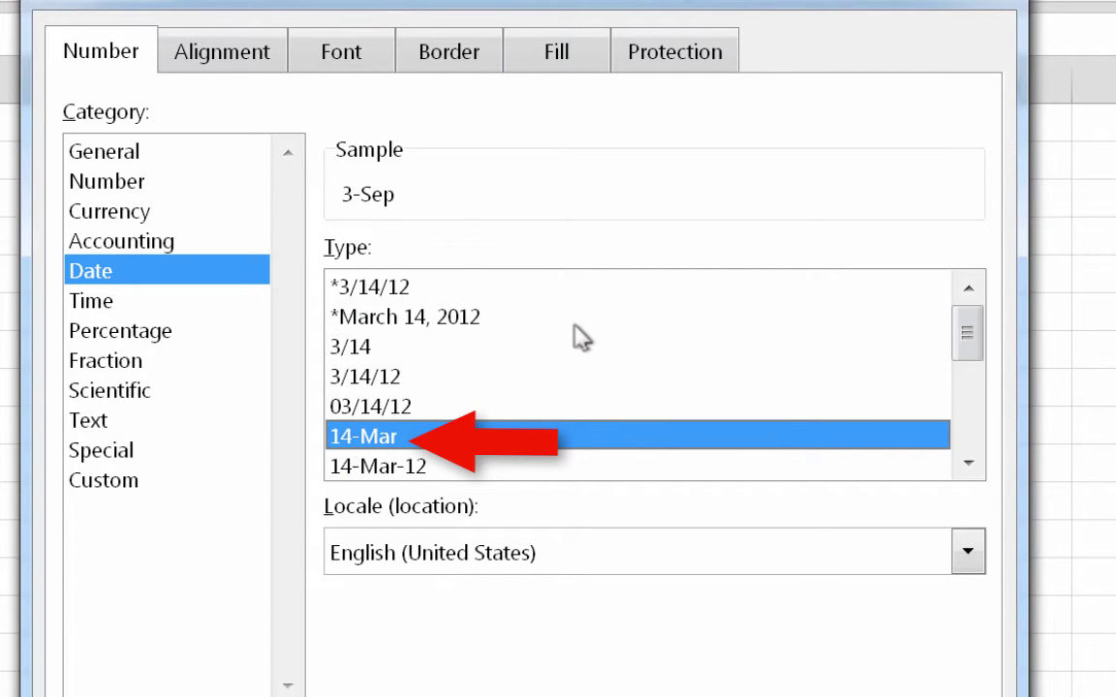
pyautogui.moveTo(968, 334)
pyautogui.mouseDown()
pyautogui.moveTo(992, 421)
pyautogui.moveTo(998, 344)
pyautogui.moveTo(961, 341)
pyautogui.mouseUp()
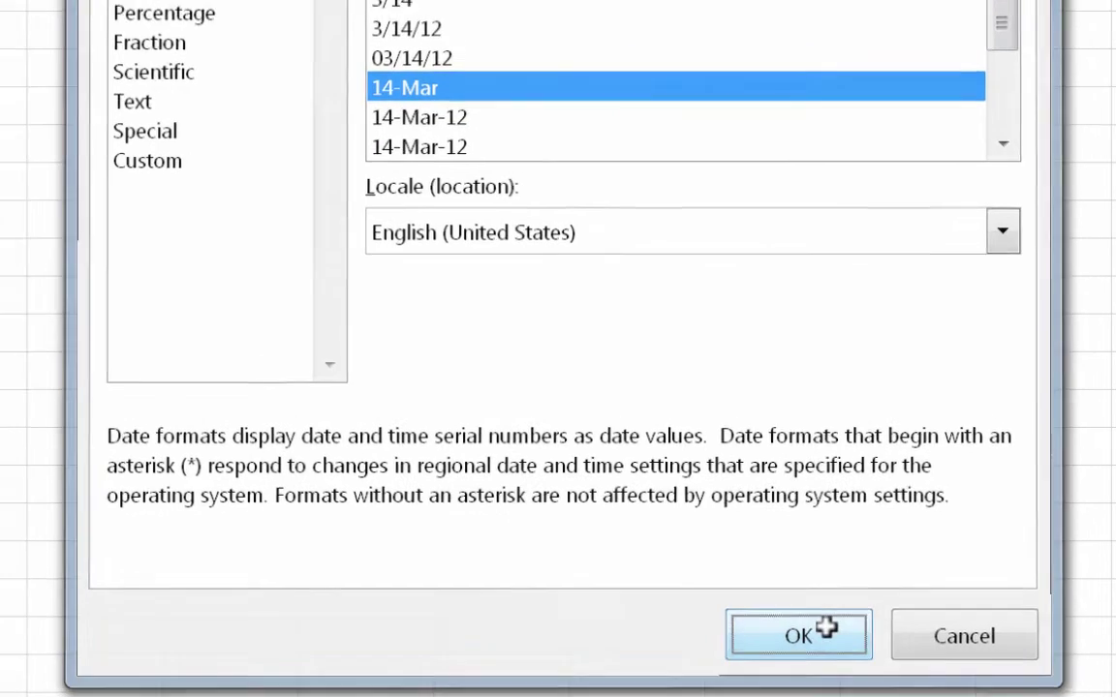
pyautogui.click(799, 618)
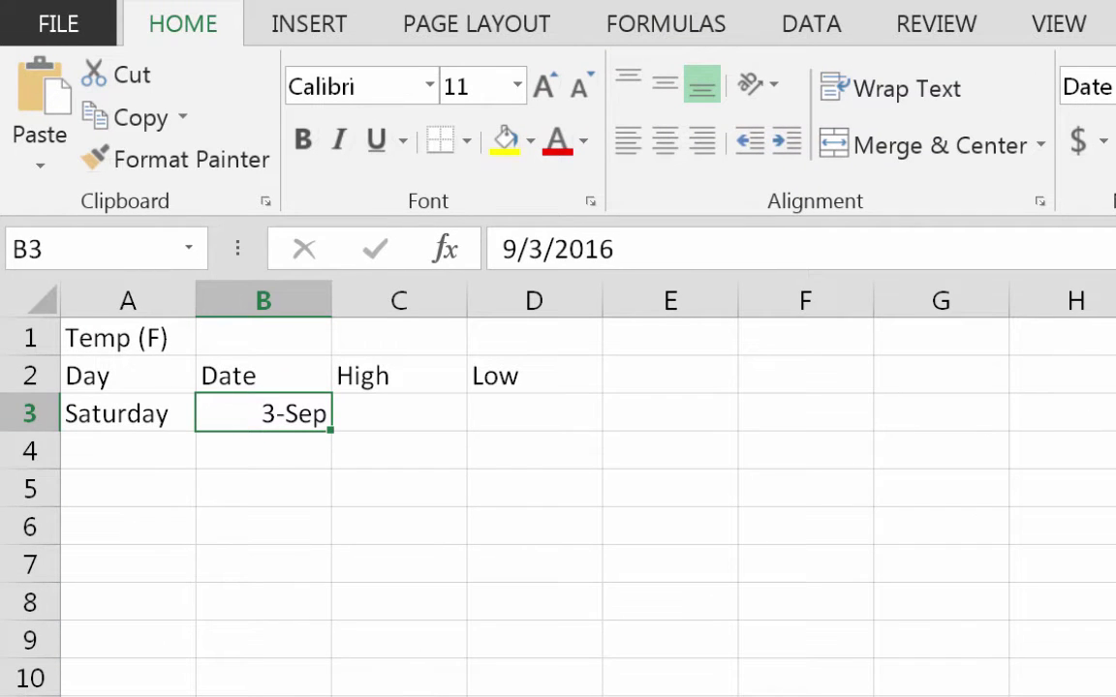
# Fill days Saturday to Monday down A3:A12, widen column A, and fill dates 3-Sep to 12-Sep.
pyautogui.click(137, 415)
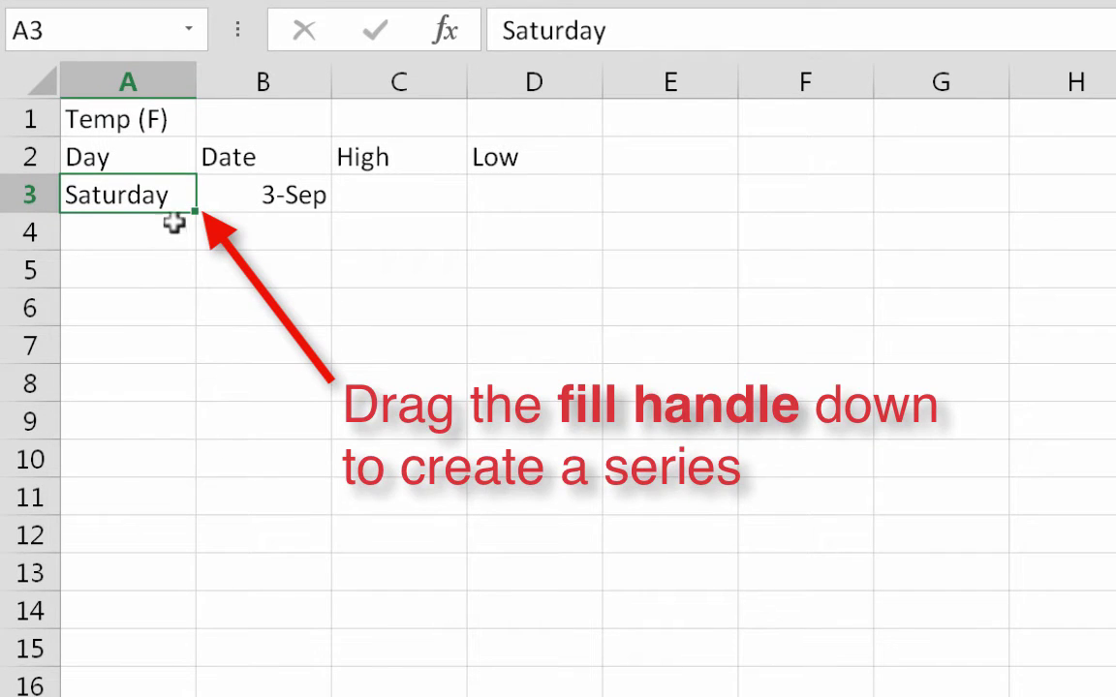
pyautogui.moveTo(190, 211); pyautogui.dragTo(192, 250)
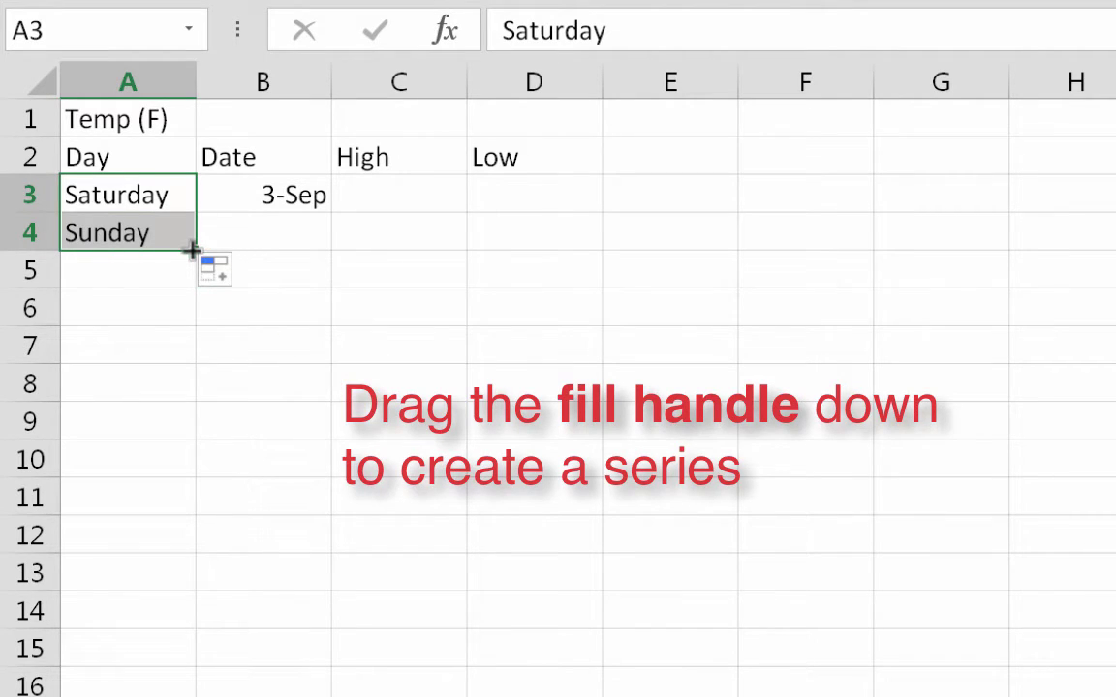
pyautogui.moveTo(191, 257); pyautogui.dragTo(233, 556)
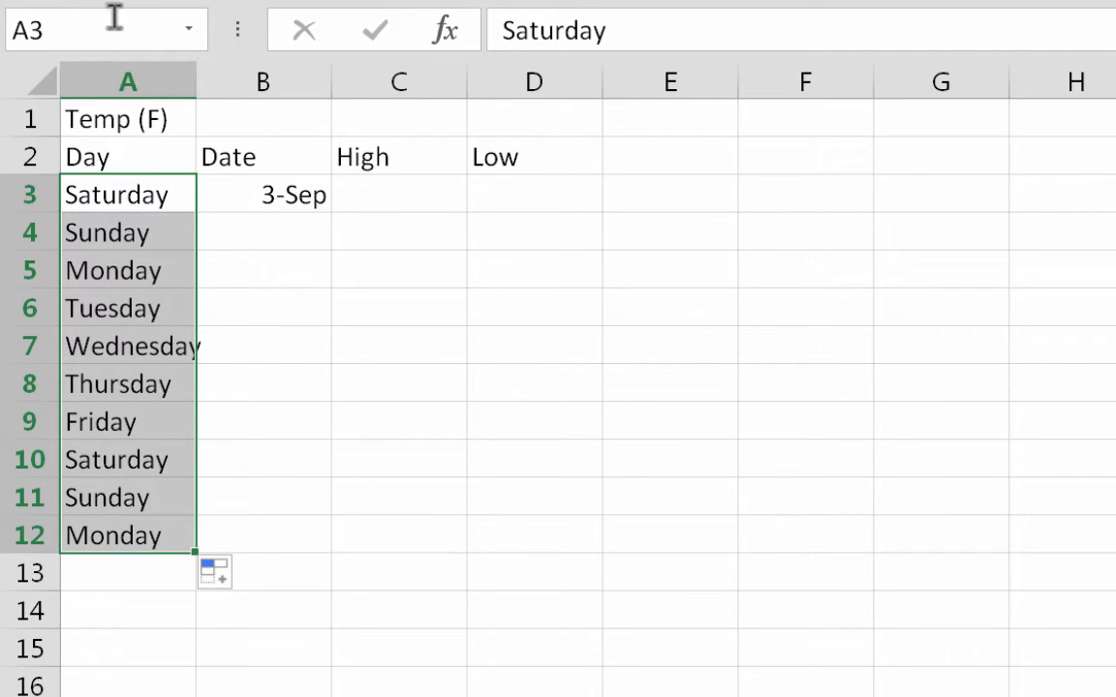
pyautogui.moveTo(198, 83); pyautogui.dragTo(214, 82)
pyautogui.click(304, 188)
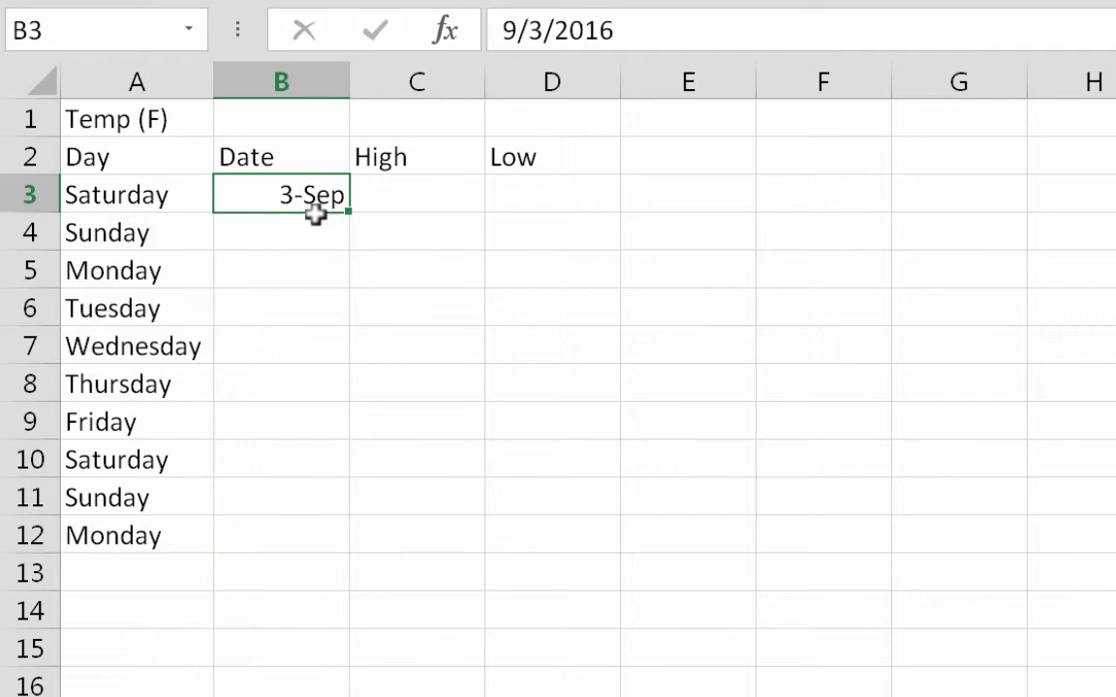
pyautogui.moveTo(348, 218); pyautogui.dragTo(375, 544)
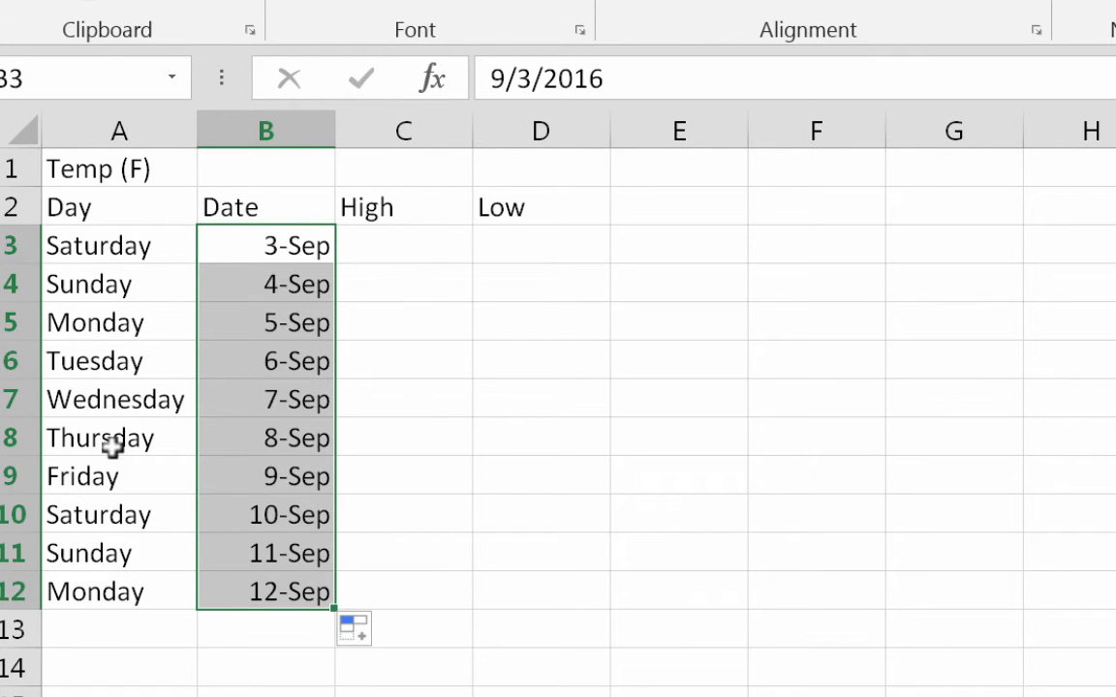
# Enter the ten High and Low temperatures in C3:D12, from 78/60 to 80/60.
pyautogui.click(422, 250)
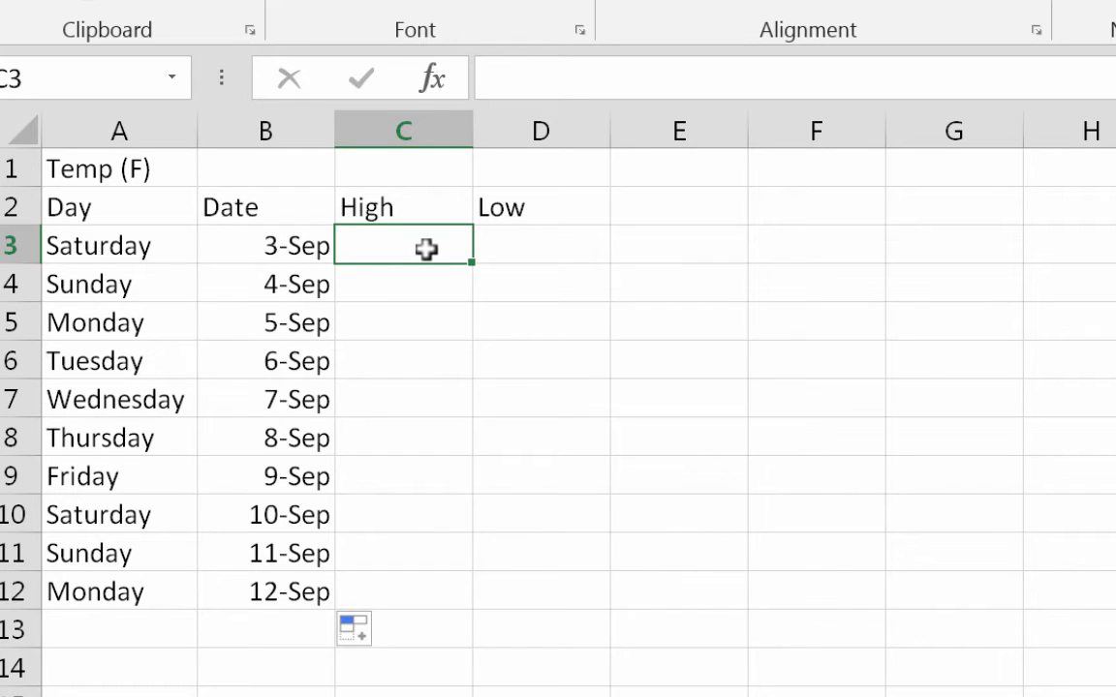
pyautogui.write('78')
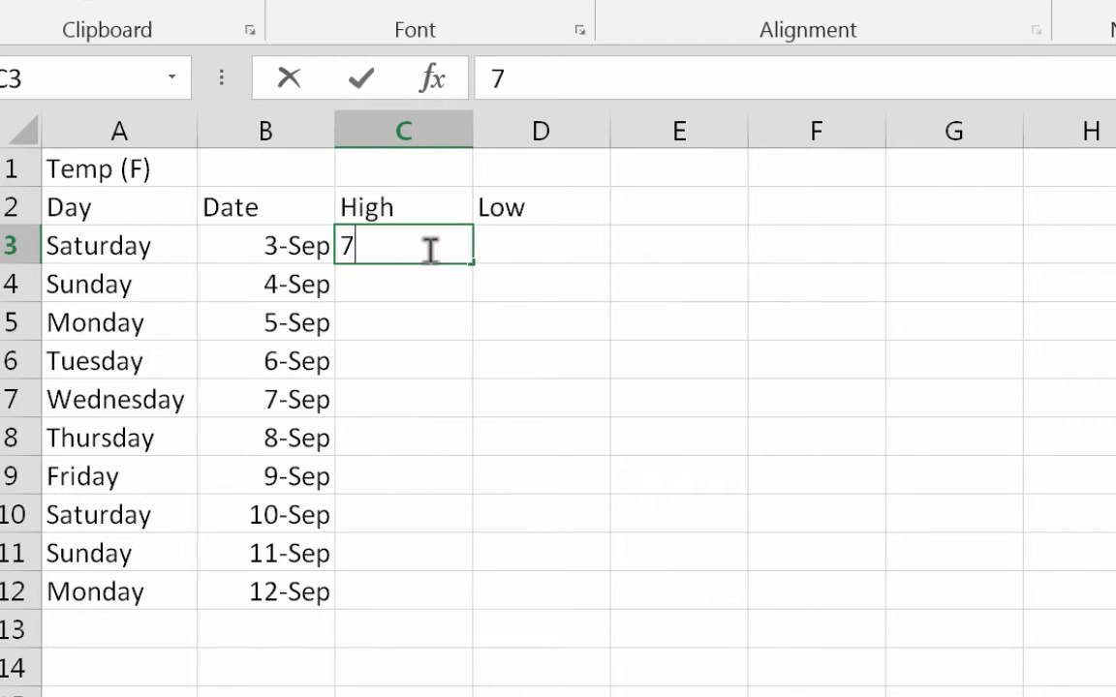
pyautogui.click(541, 248)
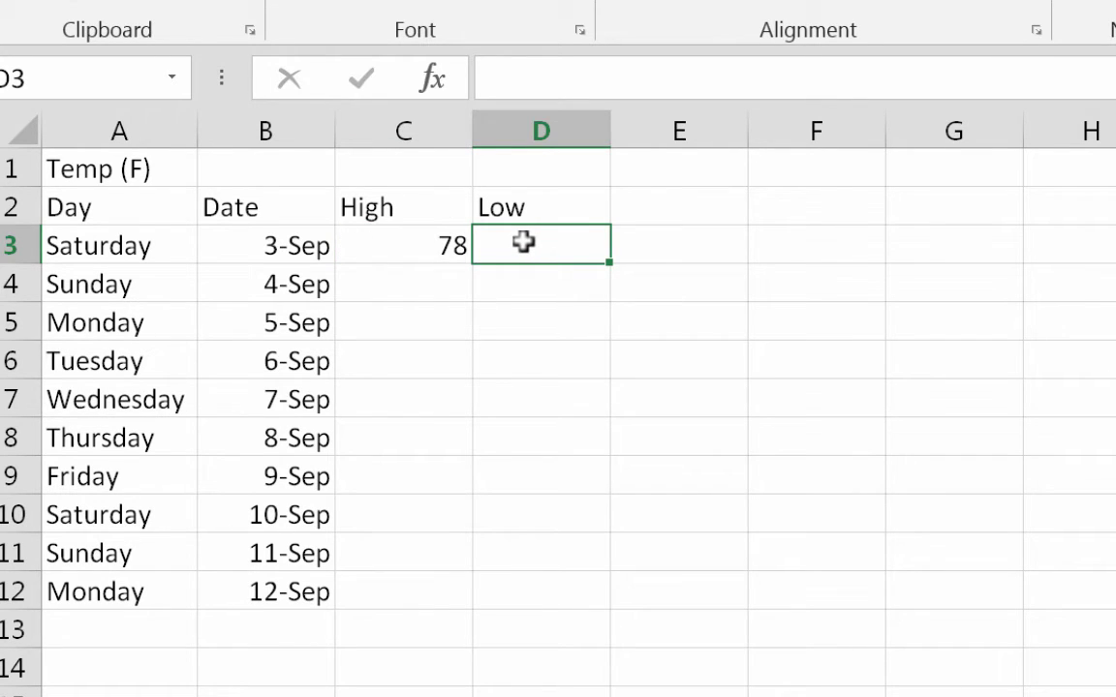
pyautogui.write('6')
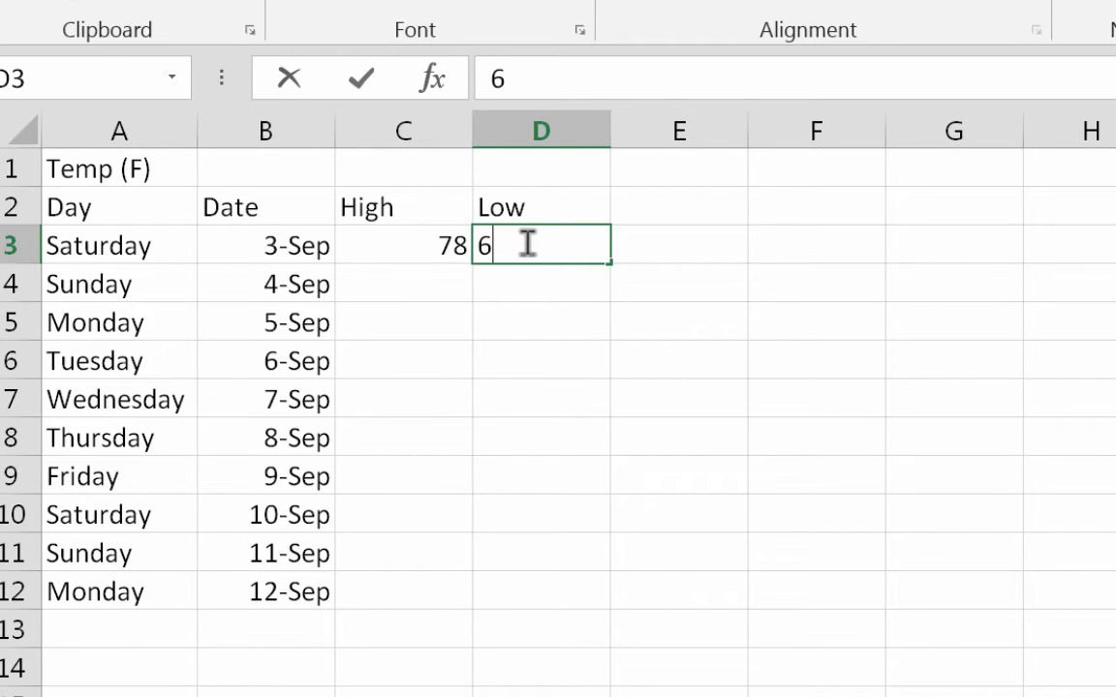
pyautogui.write('0')
pyautogui.click(543, 326)
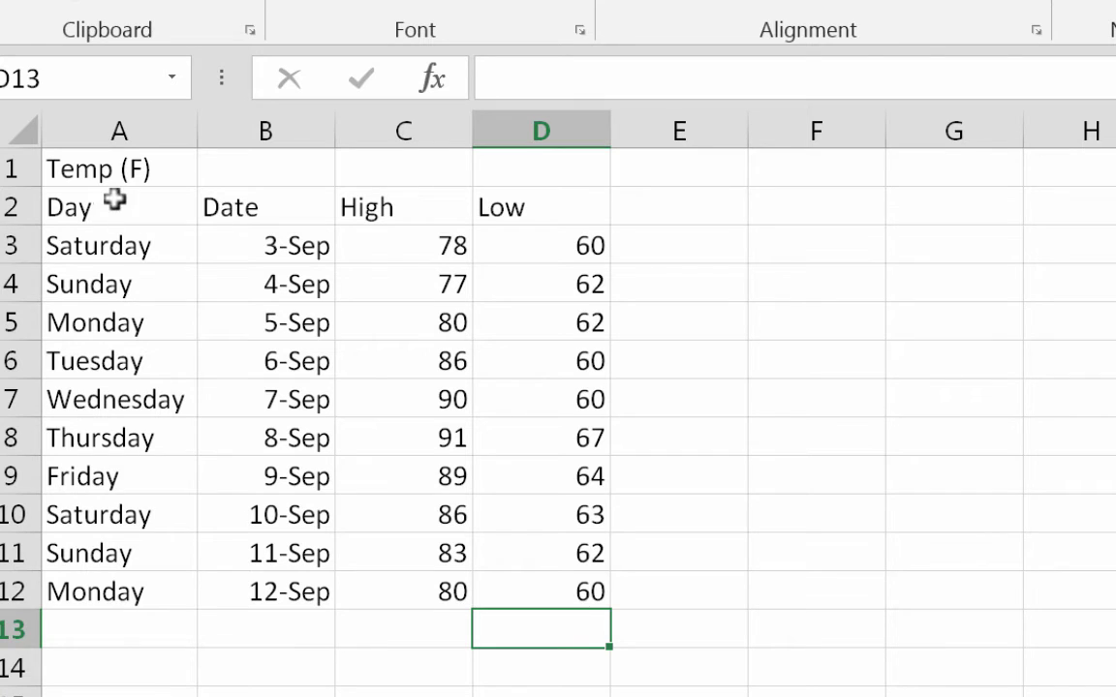
pyautogui.moveTo(109, 206); pyautogui.dragTo(510, 205)
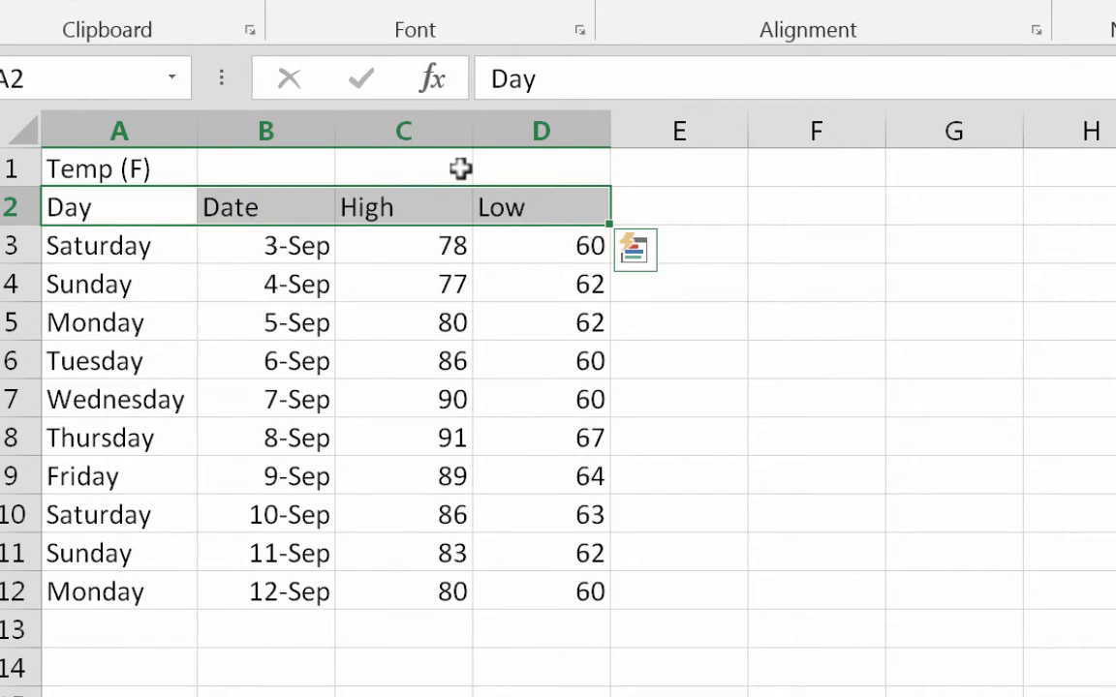
# Center the headings in A2:D2 and the dates and temperatures in B3:D12.
pyautogui.click(678, 361)
pyautogui.moveTo(87, 206); pyautogui.dragTo(530, 209)
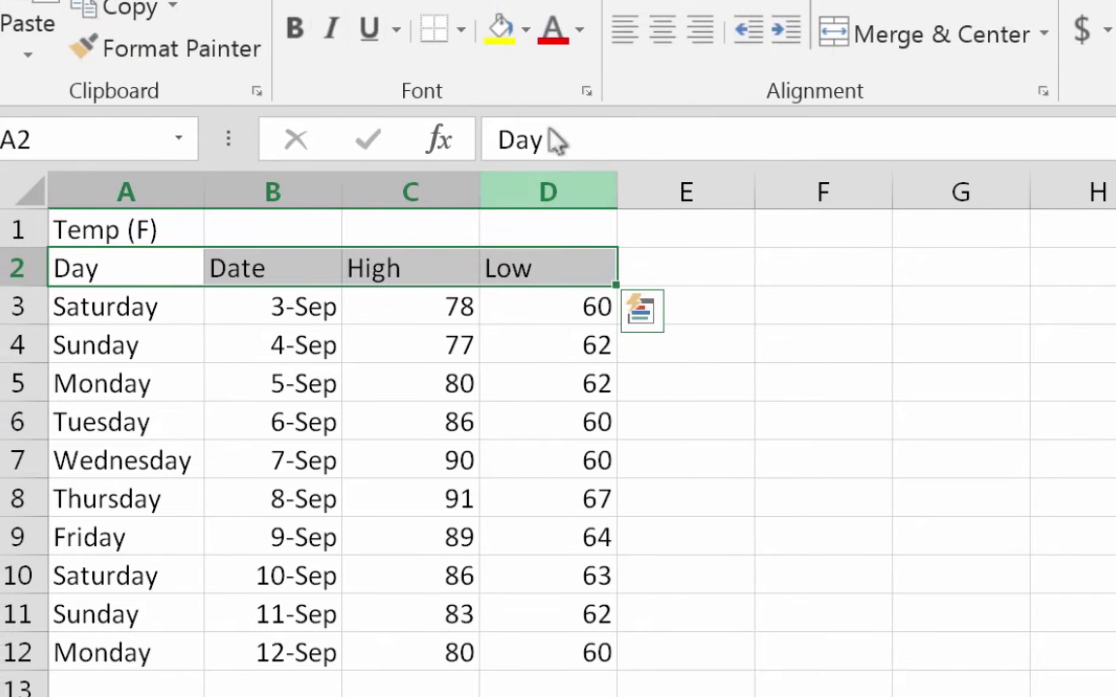
pyautogui.click(663, 30)
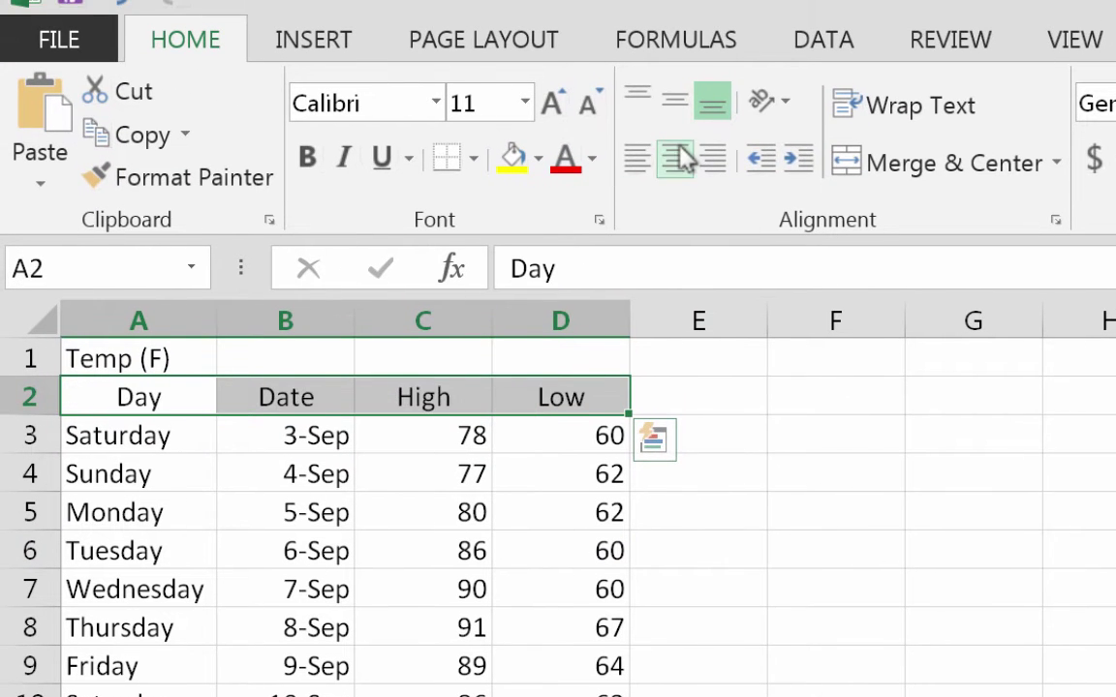
pyautogui.moveTo(269, 428); pyautogui.dragTo(559, 696)
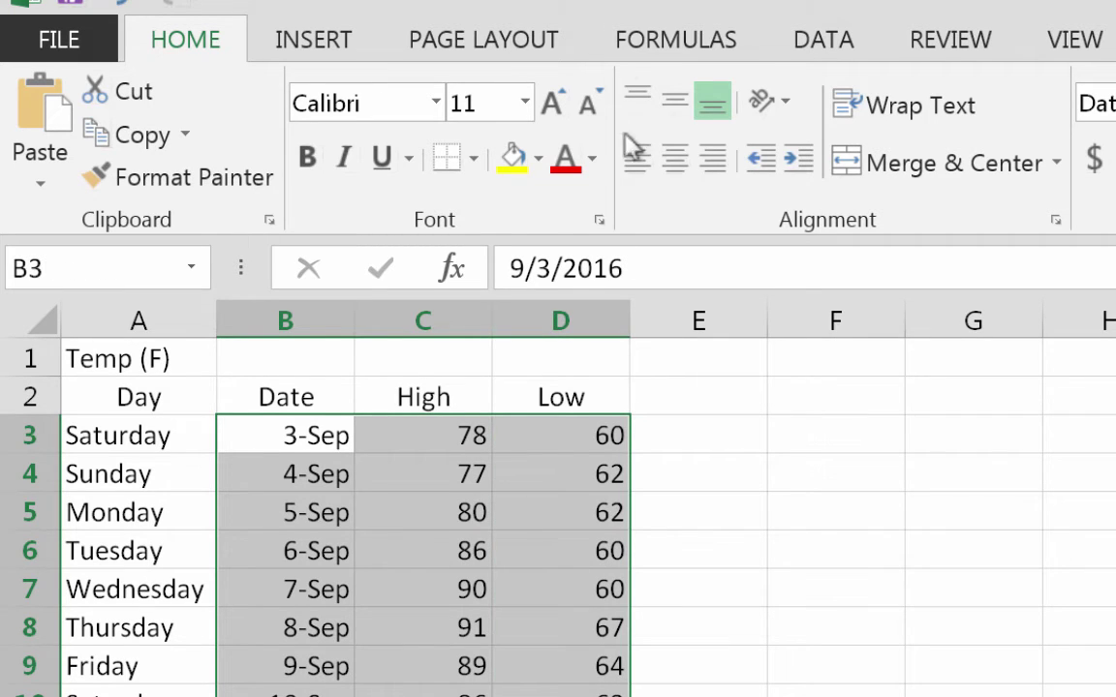
pyautogui.click(677, 160)
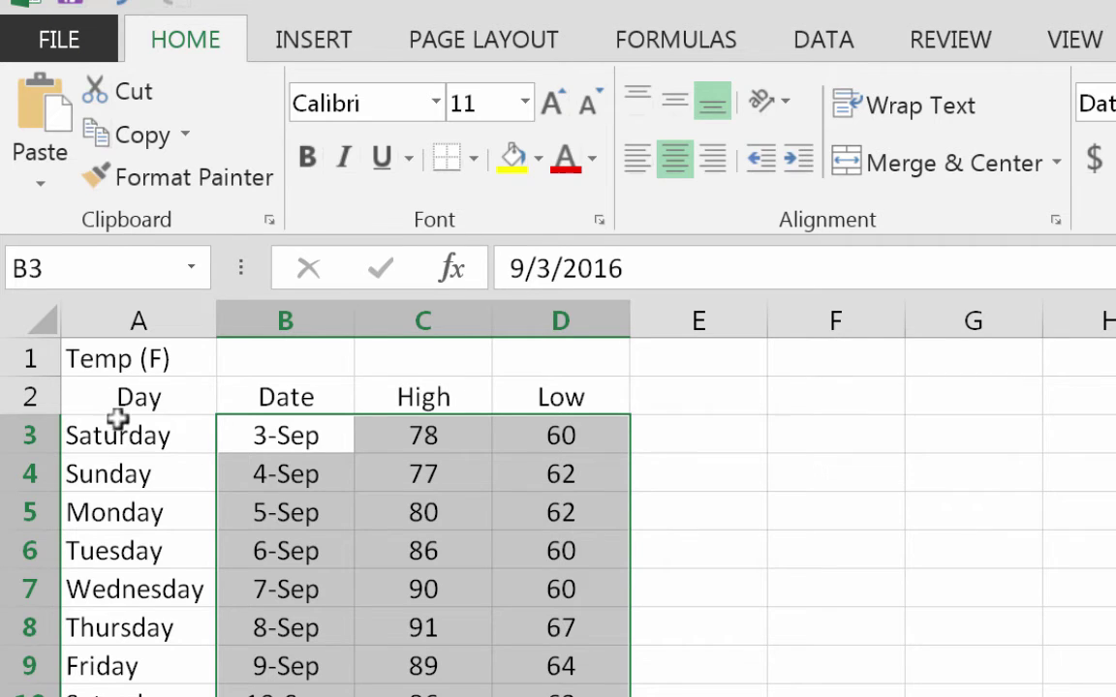
# Keep the day names in A3:A12 left-aligned.
pyautogui.moveTo(119, 436); pyautogui.dragTo(136, 503)
pyautogui.moveTo(136, 459); pyautogui.dragTo(174, 667)
pyautogui.click(675, 43)
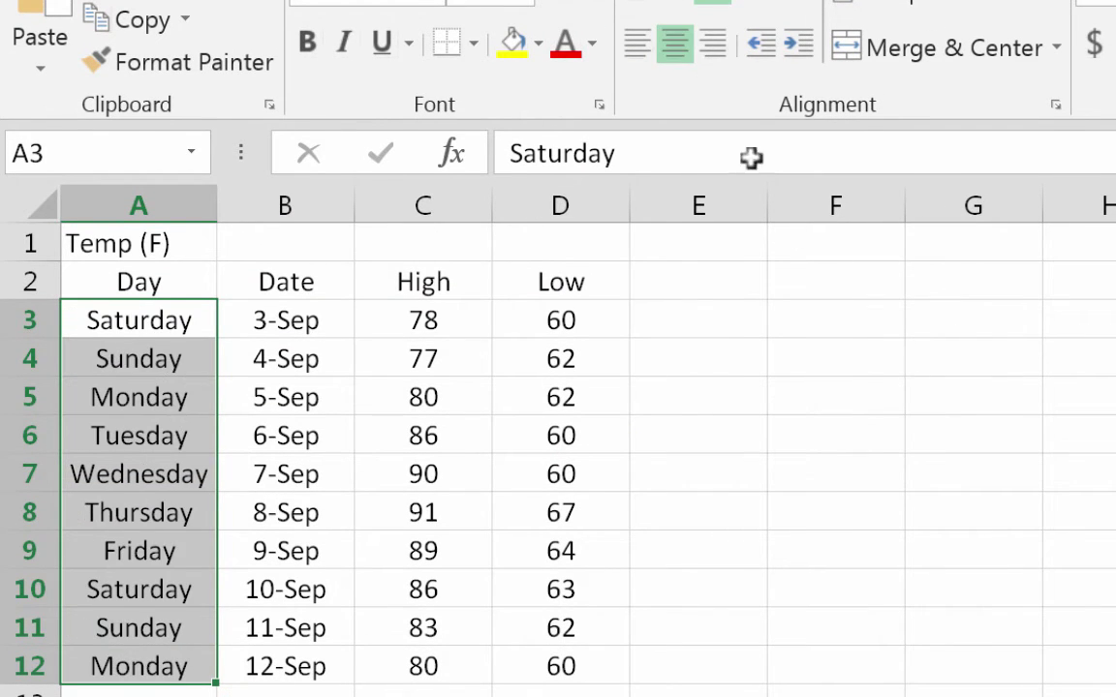
pyautogui.click(636, 43)
pyautogui.click(879, 512)
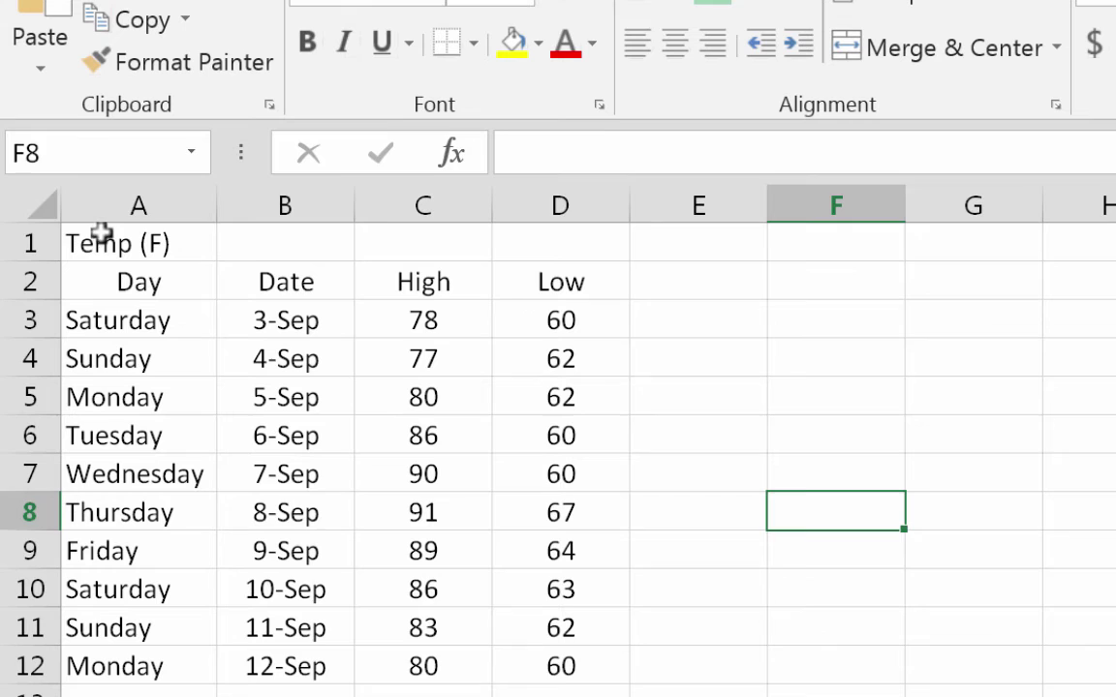
# Merge and center 'Temp (F)' across A1:D1 with white text on a dark blue fill.
pyautogui.moveTo(99, 231); pyautogui.dragTo(505, 236)
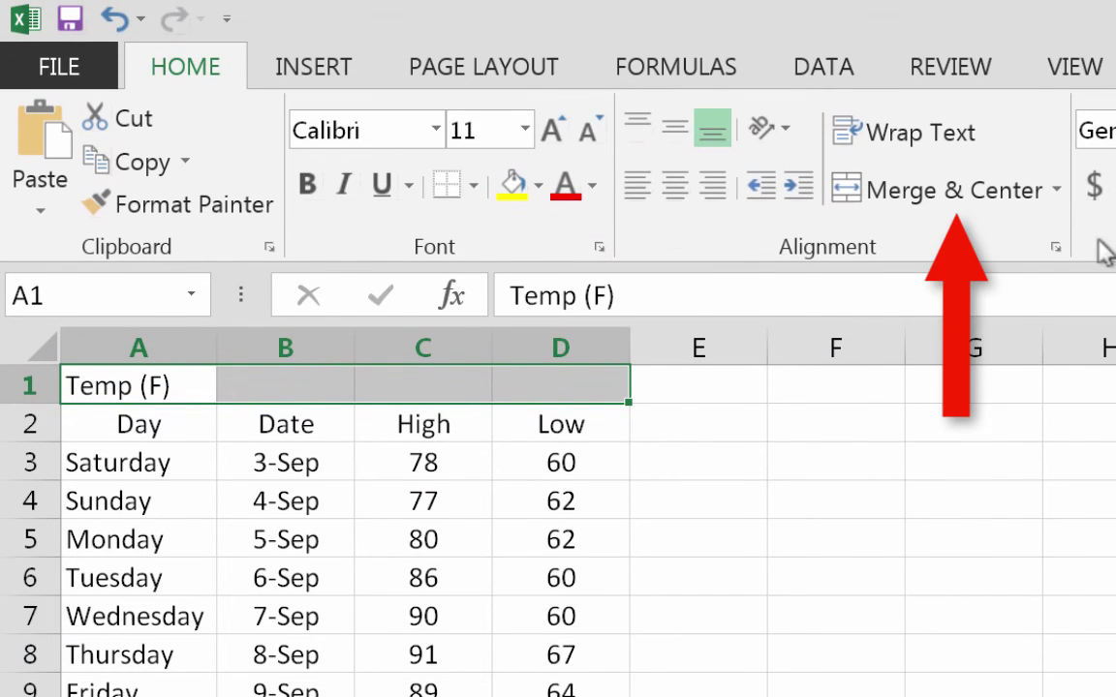
pyautogui.click(1004, 203)
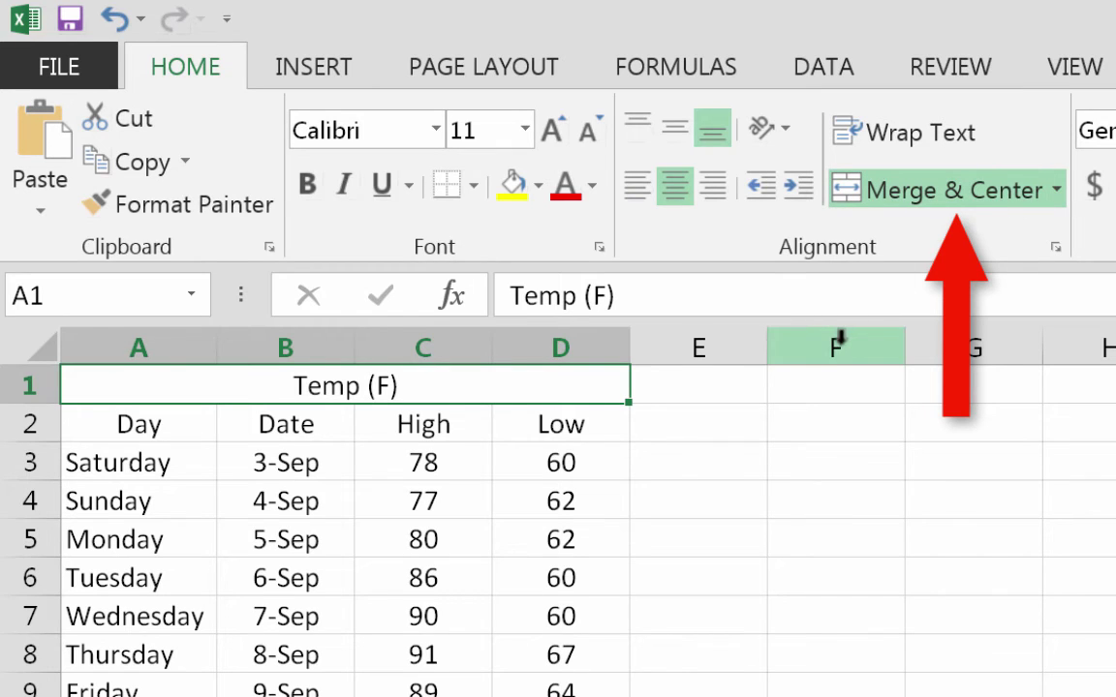
pyautogui.click(591, 186)
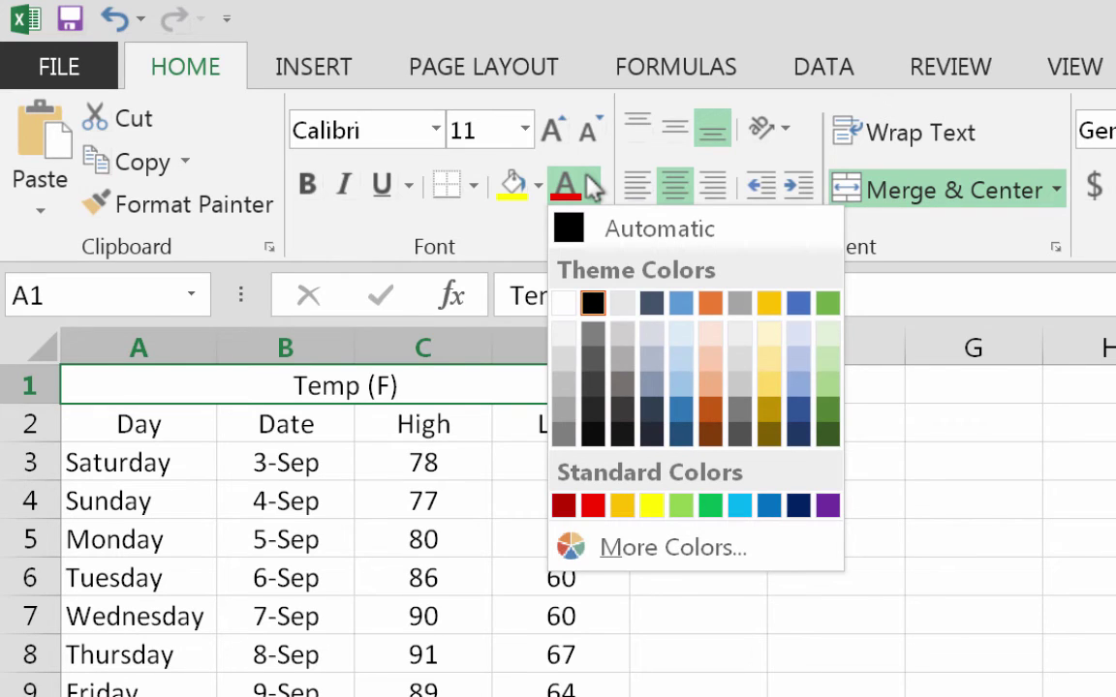
pyautogui.click(563, 331)
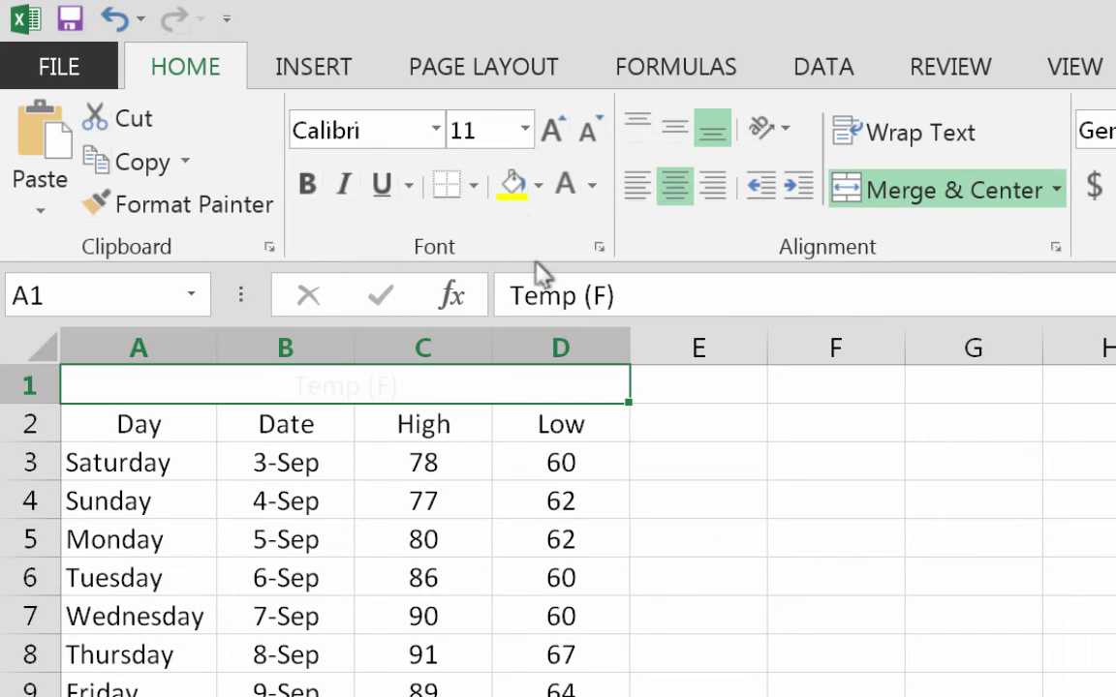
pyautogui.click(538, 186)
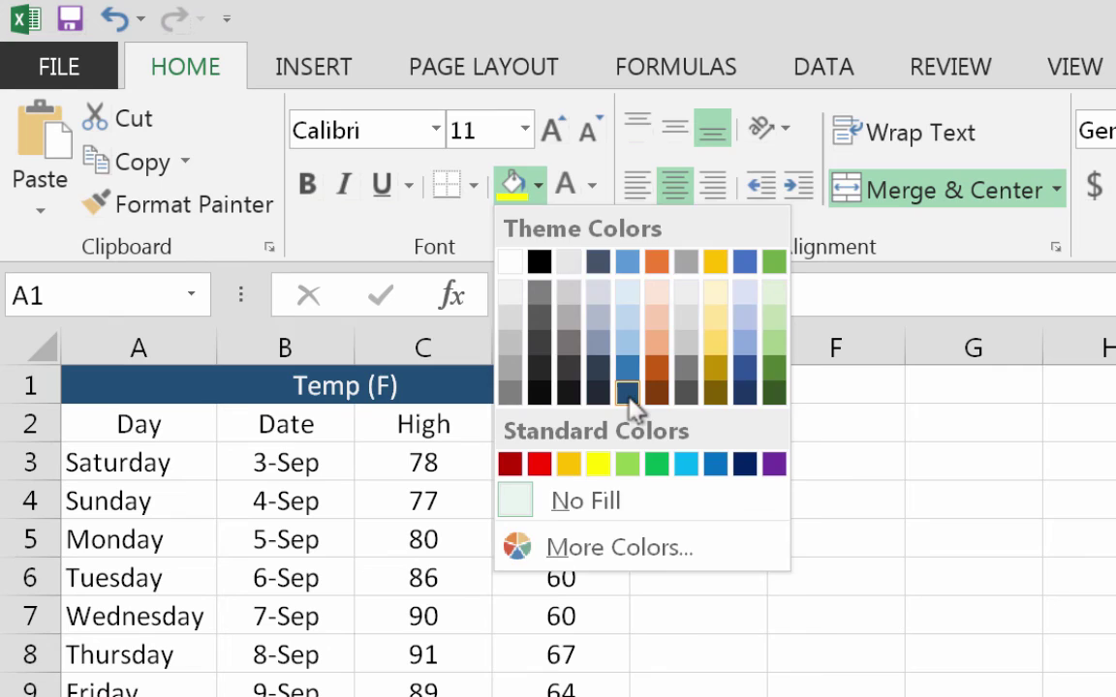
pyautogui.click(619, 388)
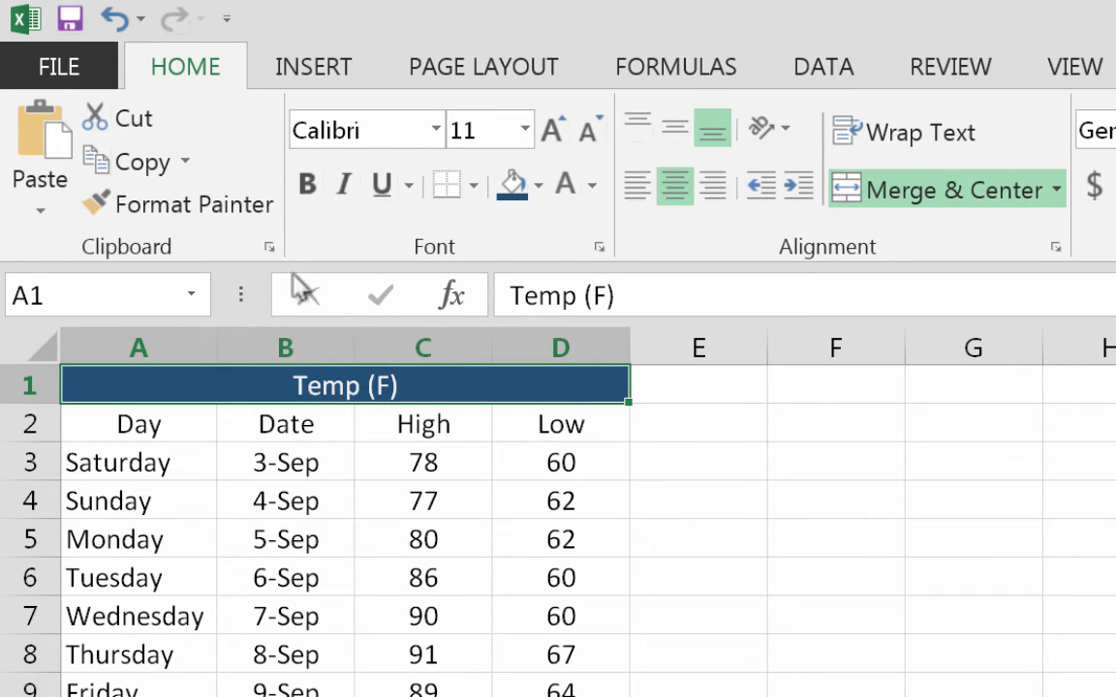
# Make the title bold and increase its font size.
pyautogui.click(307, 184)
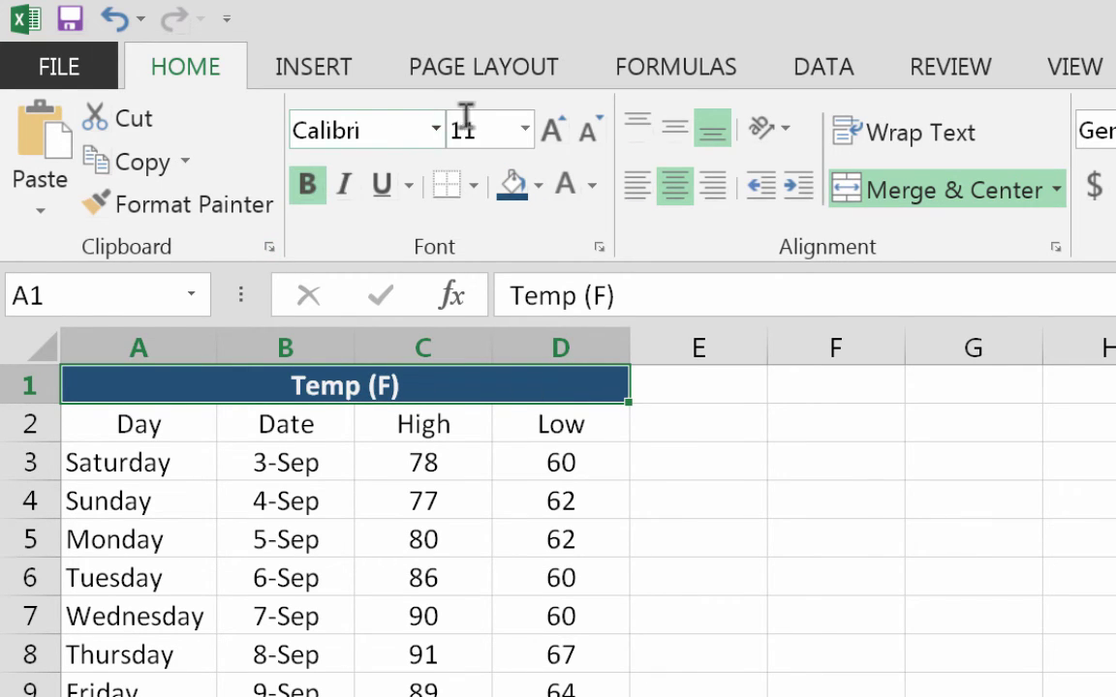
pyautogui.click(524, 130)
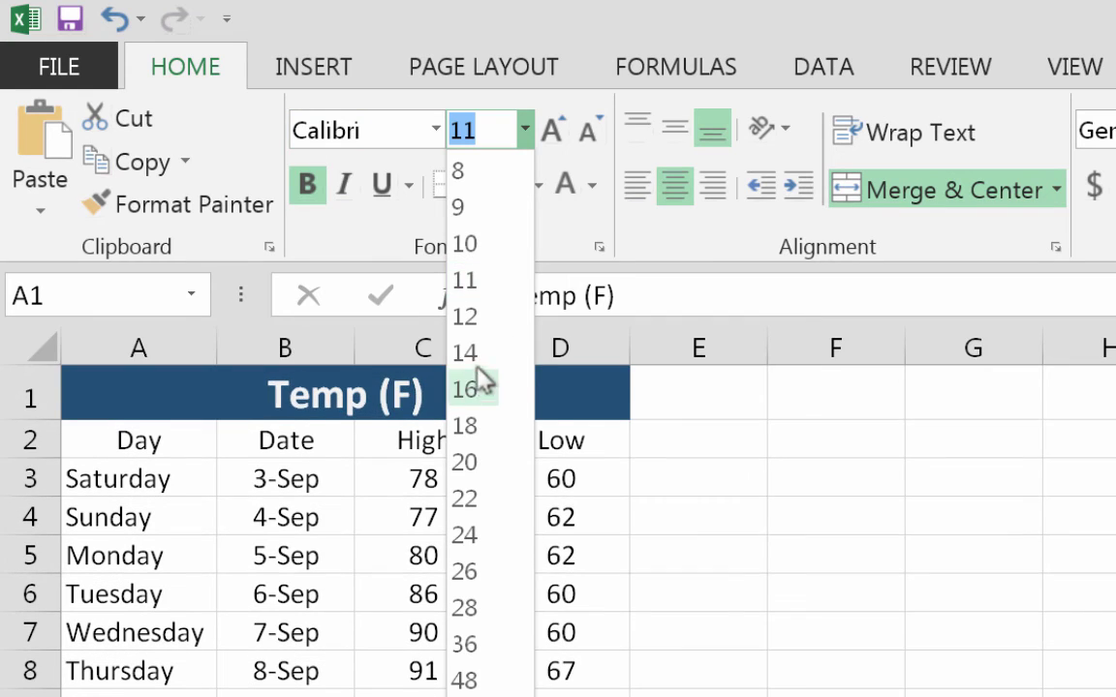
pyautogui.click(476, 354)
pyautogui.click(784, 482)
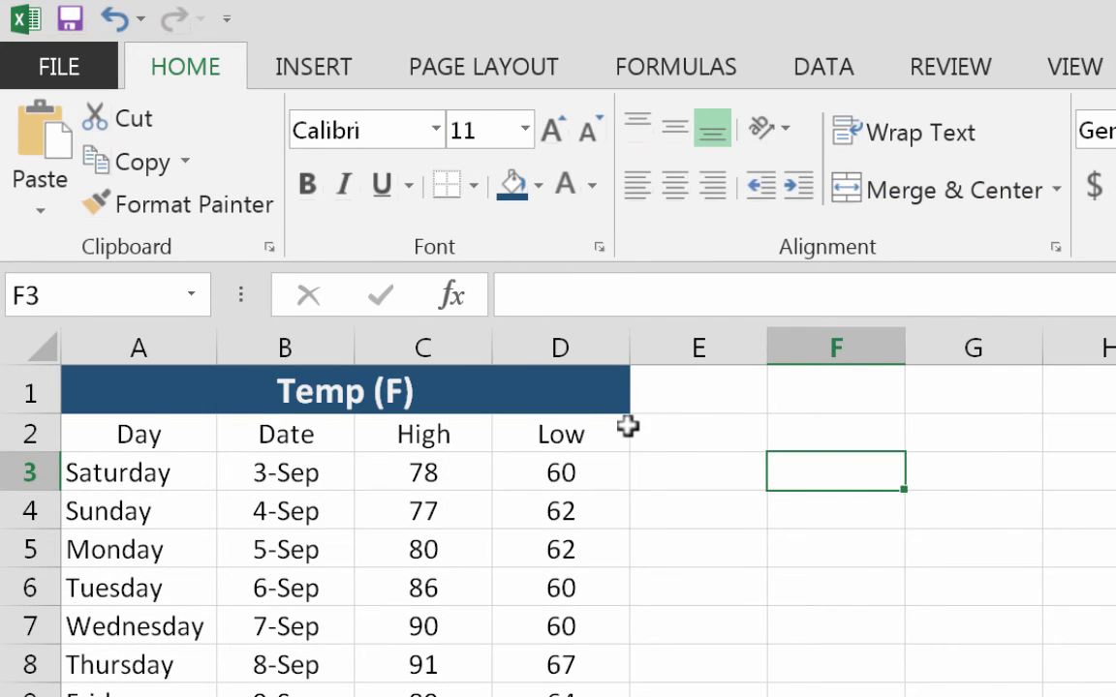
pyautogui.moveTo(556, 430); pyautogui.dragTo(108, 417)
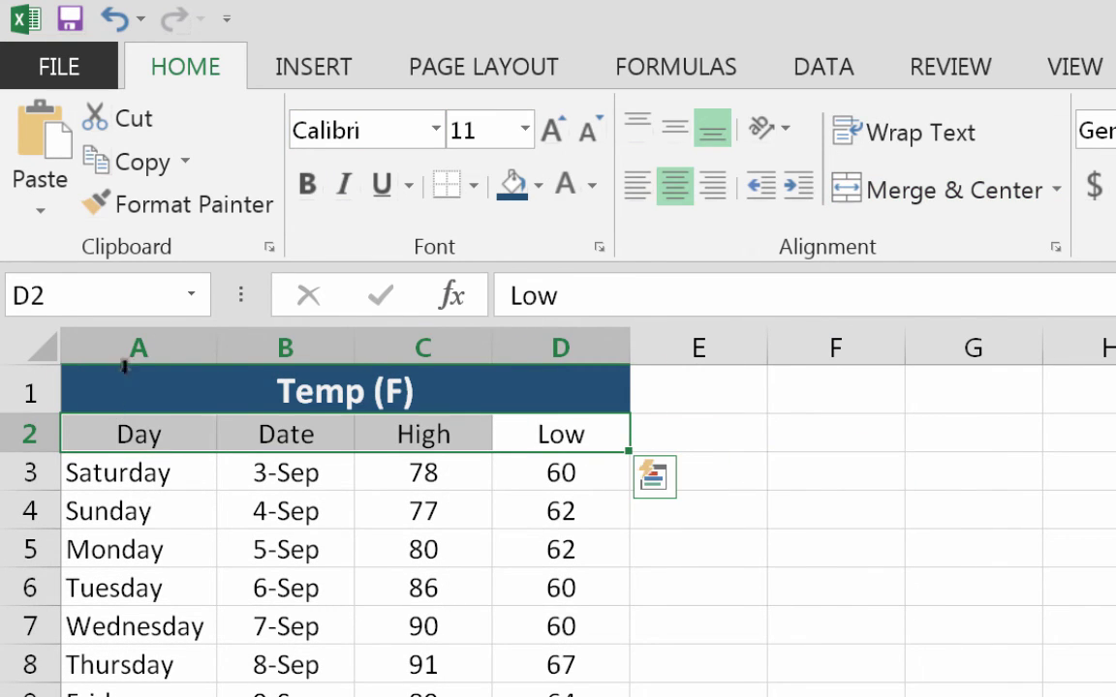
# Fill the header cells A2:D2 (Day, Date, High, Low) with light grey.
pyautogui.click(539, 185)
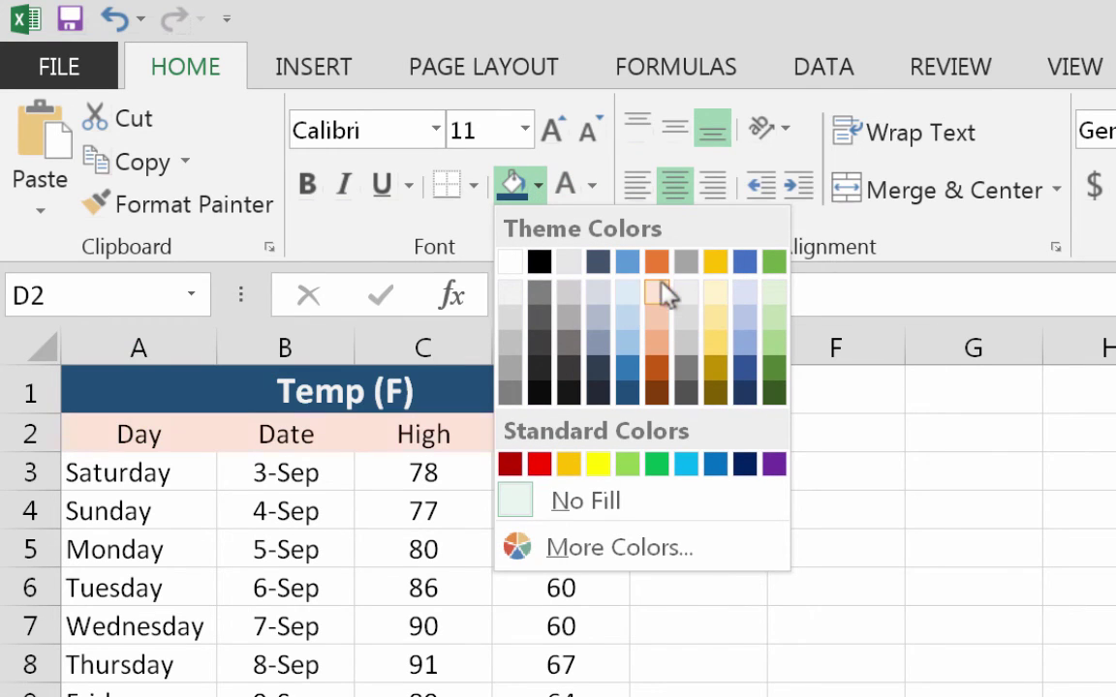
pyautogui.click(688, 295)
pyautogui.click(905, 473)
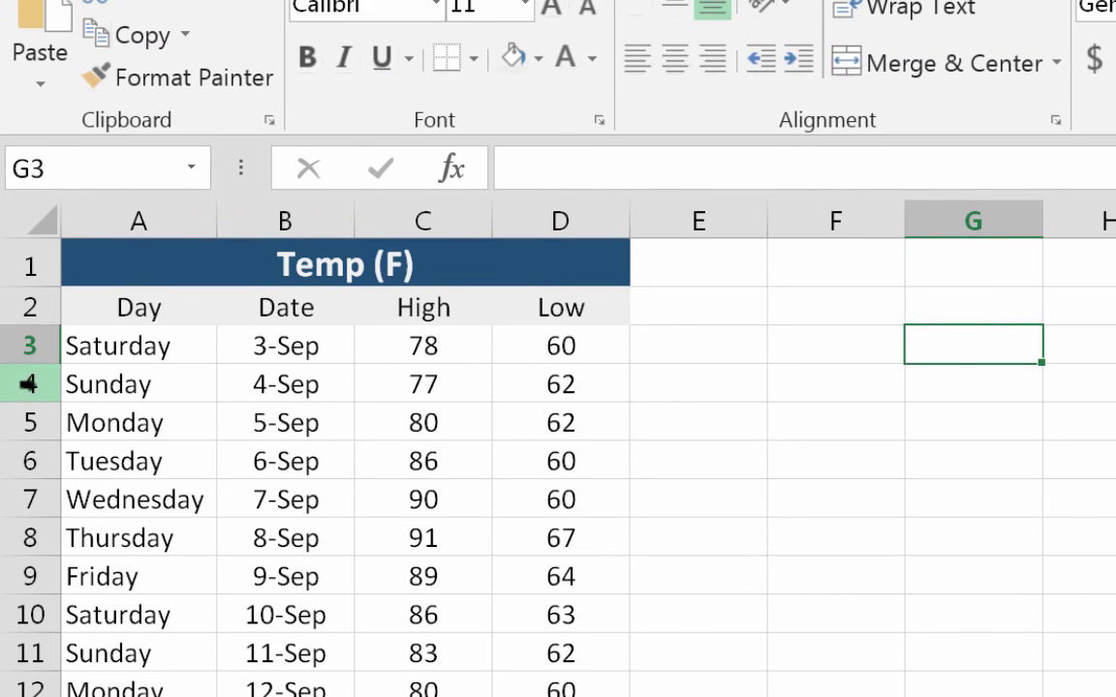
# Shade A4:D4, A6:D6, A8:D8, A10:D10 and A12:D12 with a pale orange fill.
pyautogui.click(27, 330)
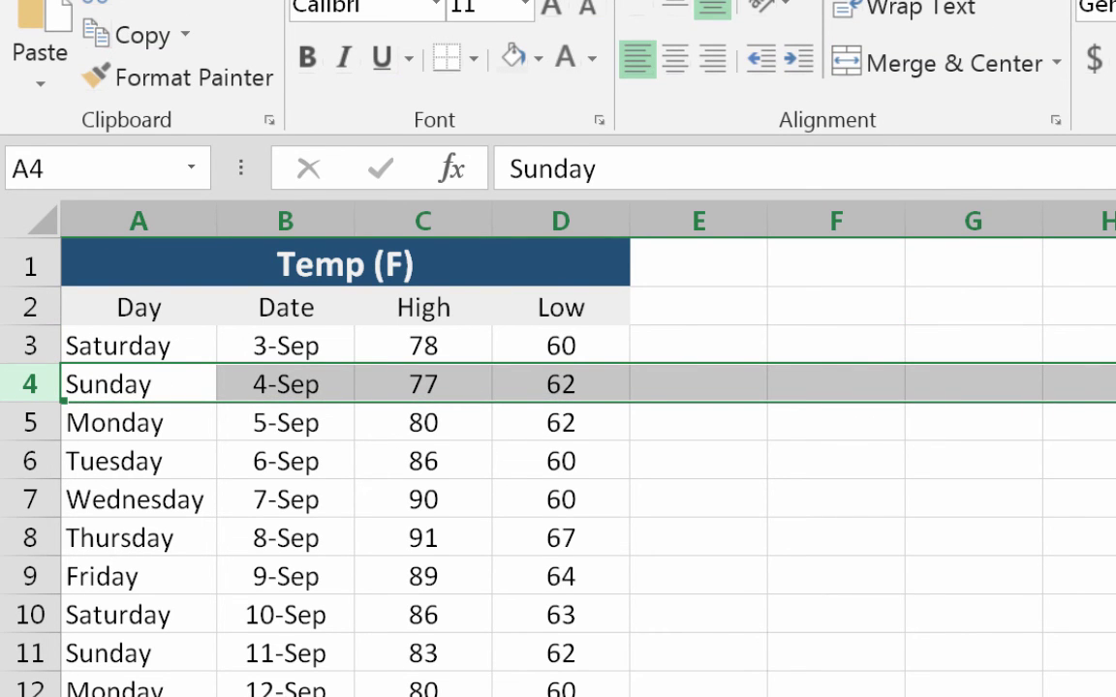
pyautogui.click(242, 542)
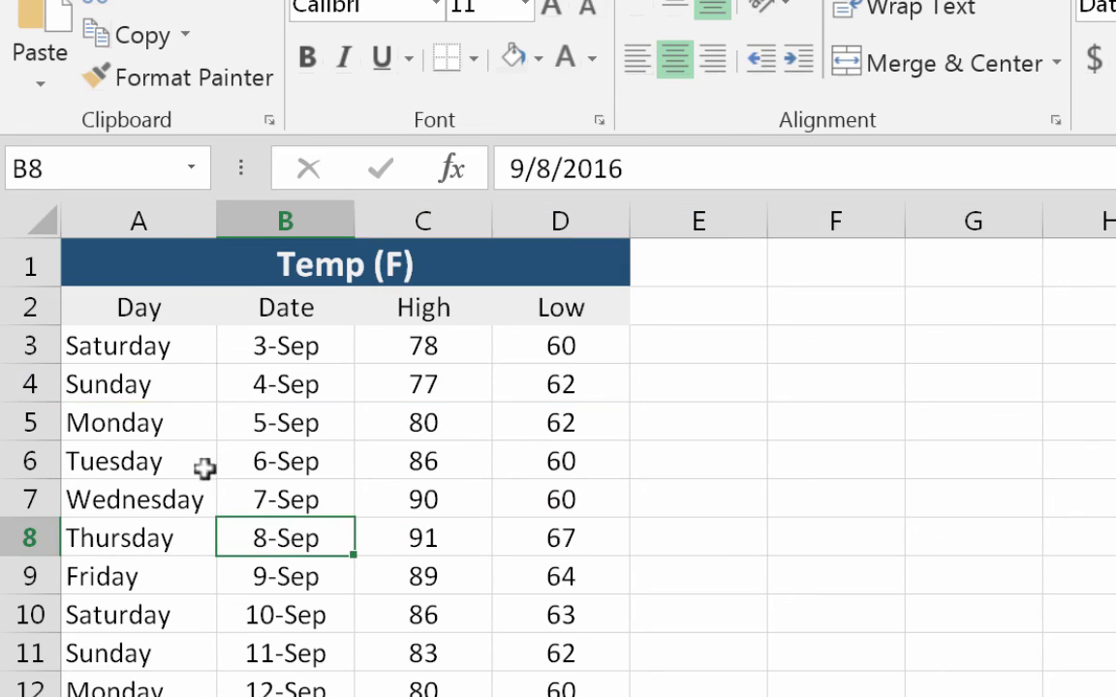
pyautogui.moveTo(153, 388); pyautogui.dragTo(507, 381)
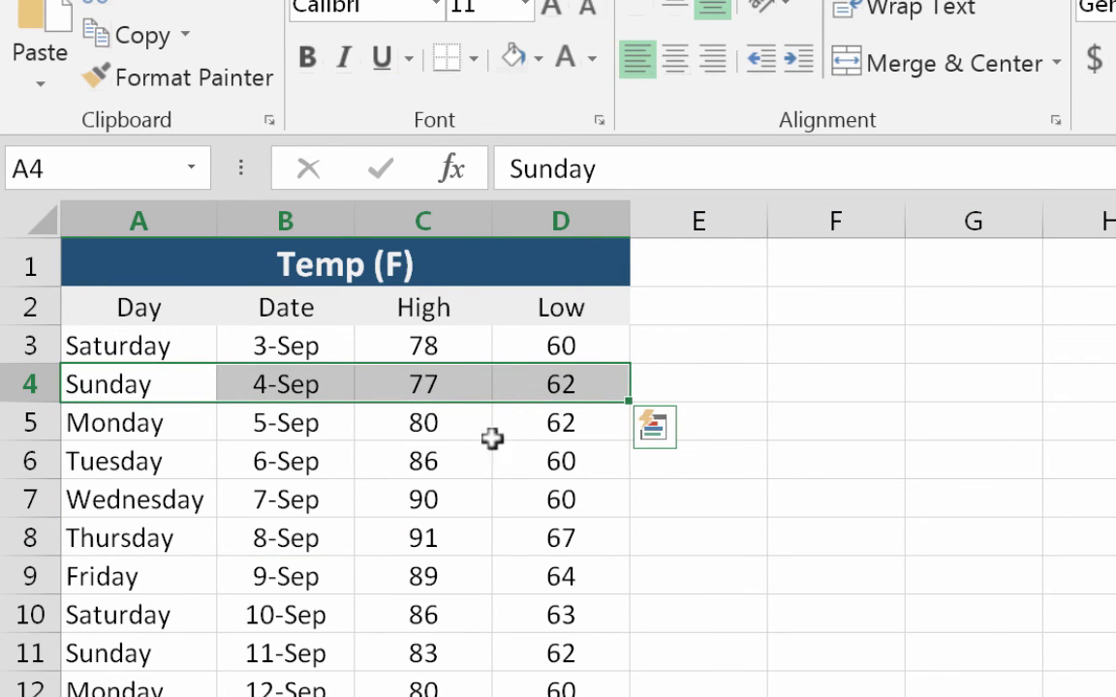
pyautogui.moveTo(93, 457); pyautogui.dragTo(565, 461)
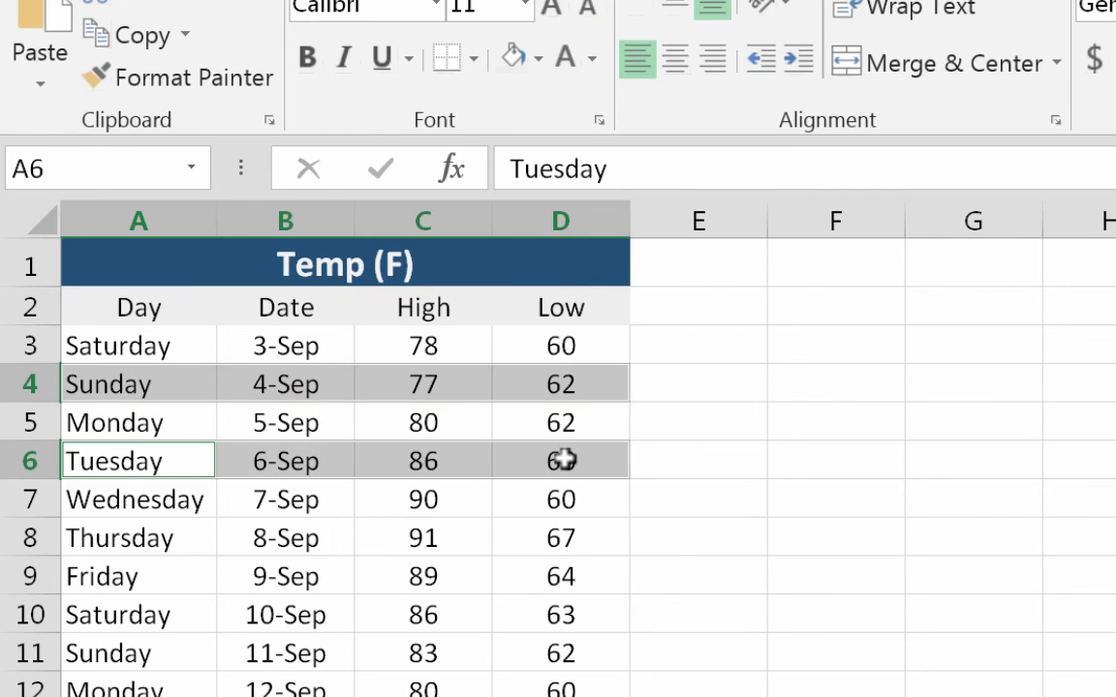
pyautogui.moveTo(113, 537); pyautogui.dragTo(560, 538)
pyautogui.moveTo(90, 608); pyautogui.dragTo(608, 617)
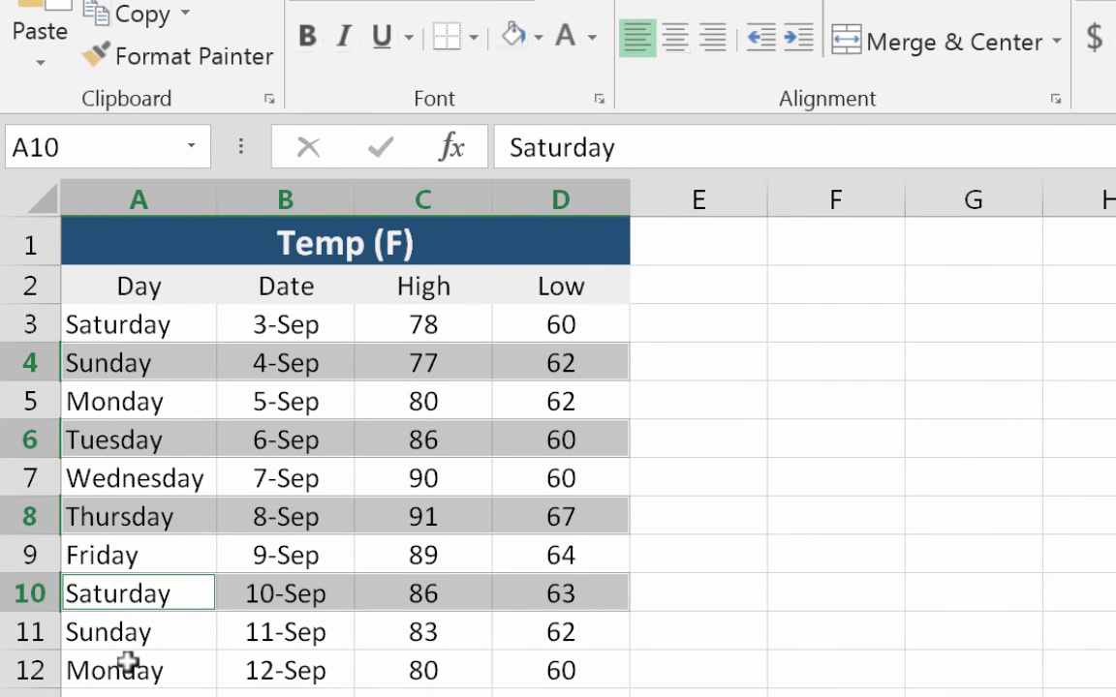
pyautogui.moveTo(124, 686); pyautogui.dragTo(578, 673)
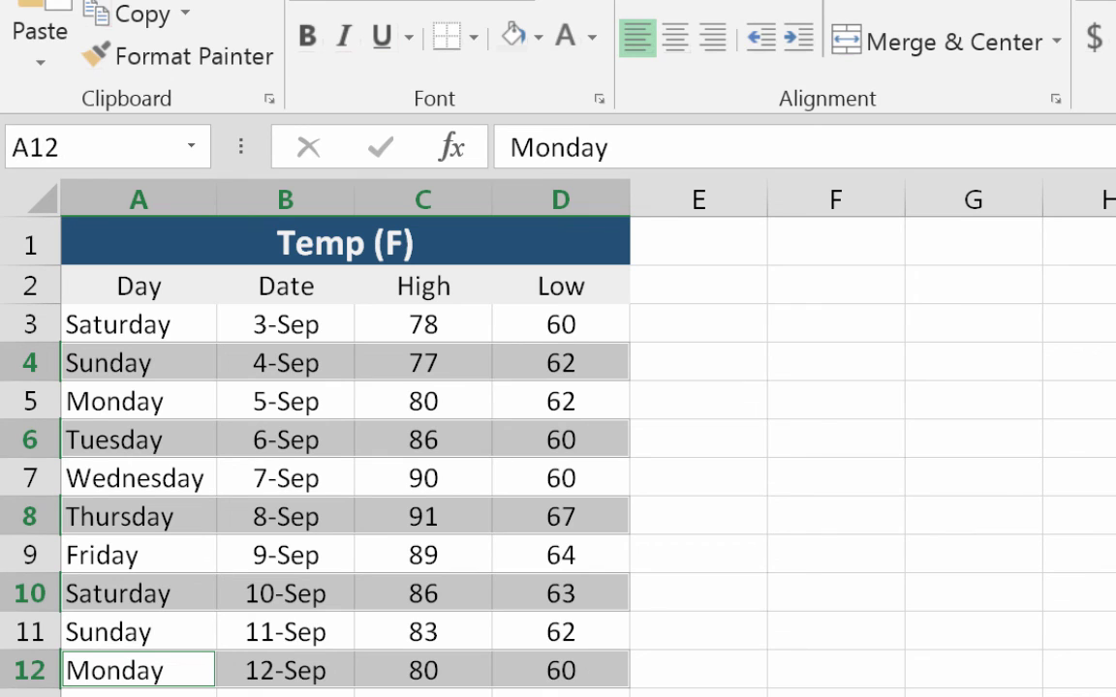
pyautogui.click(537, 36)
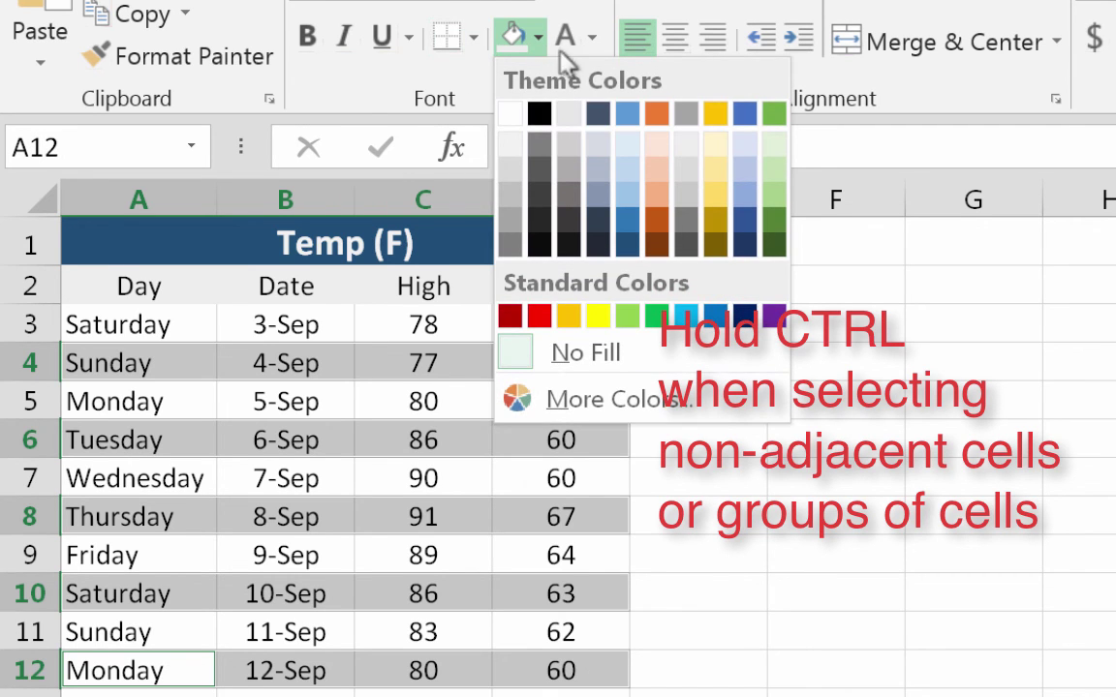
pyautogui.click(657, 151)
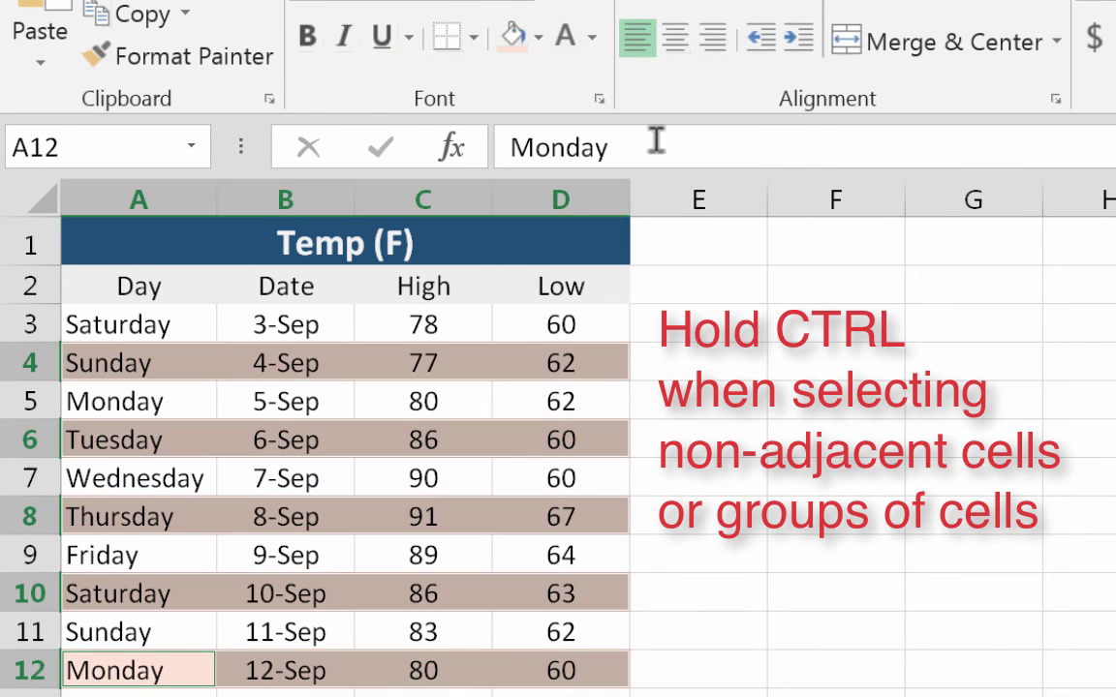
pyautogui.click(833, 329)
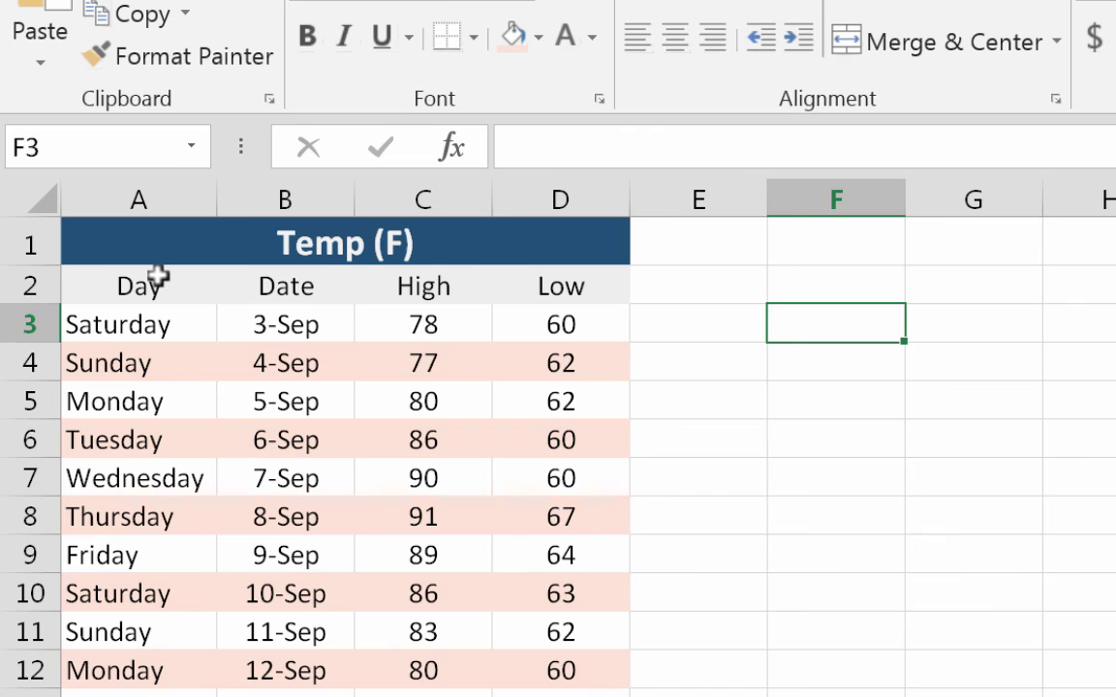
# Bold the Day, Date, High and Low labels in A2:D2.
pyautogui.moveTo(160, 285); pyautogui.dragTo(558, 287)
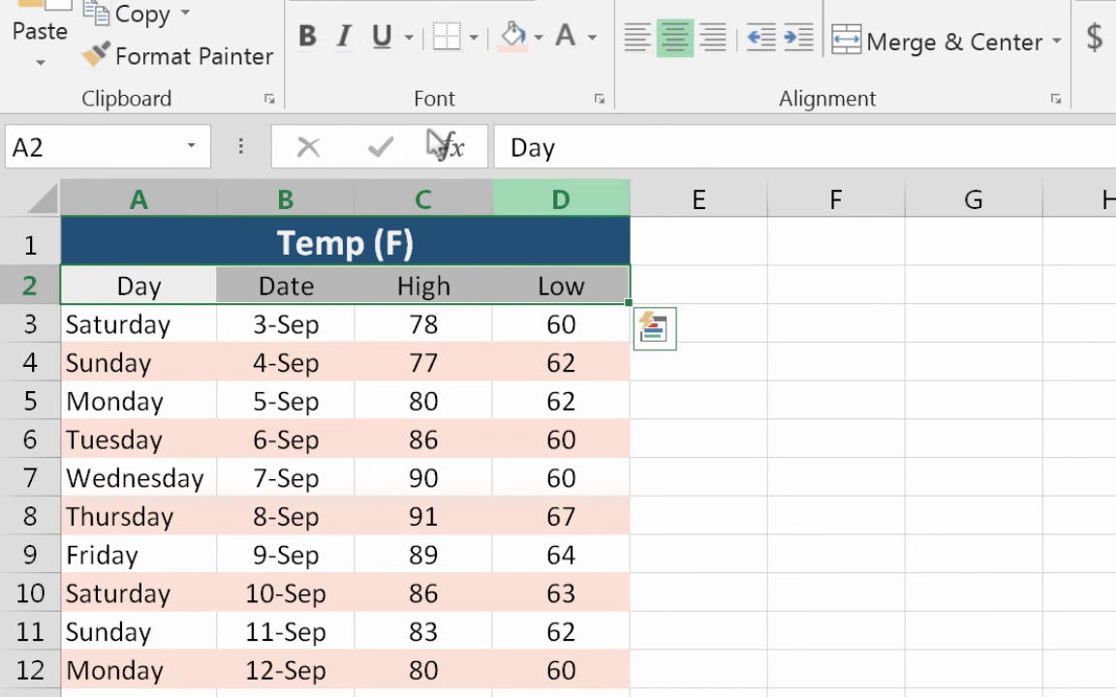
pyautogui.click(317, 36)
pyautogui.click(964, 582)
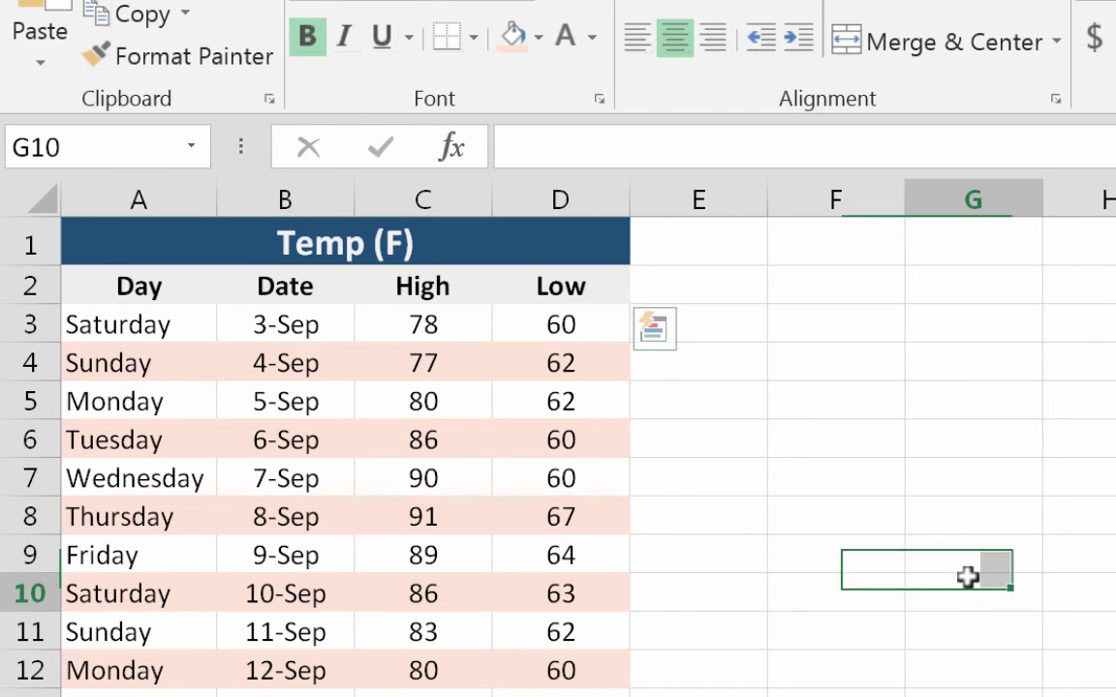